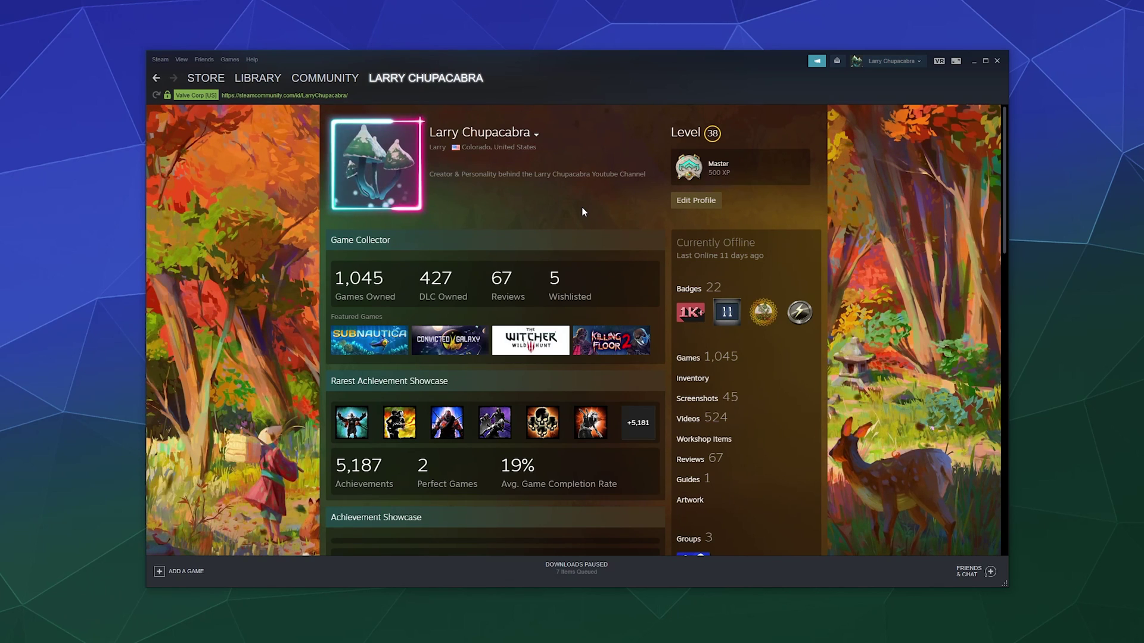
Examine the Steam profile page, including its background, avatar, showcases and recent activity.
mouse_move(411, 197)
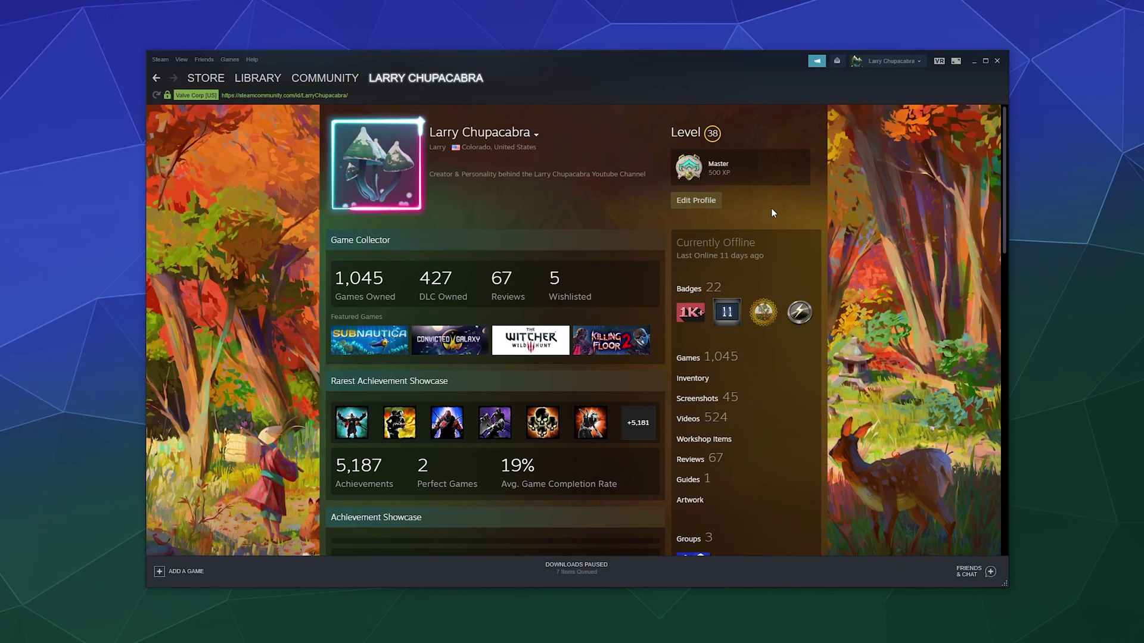
mouse_move(404, 72)
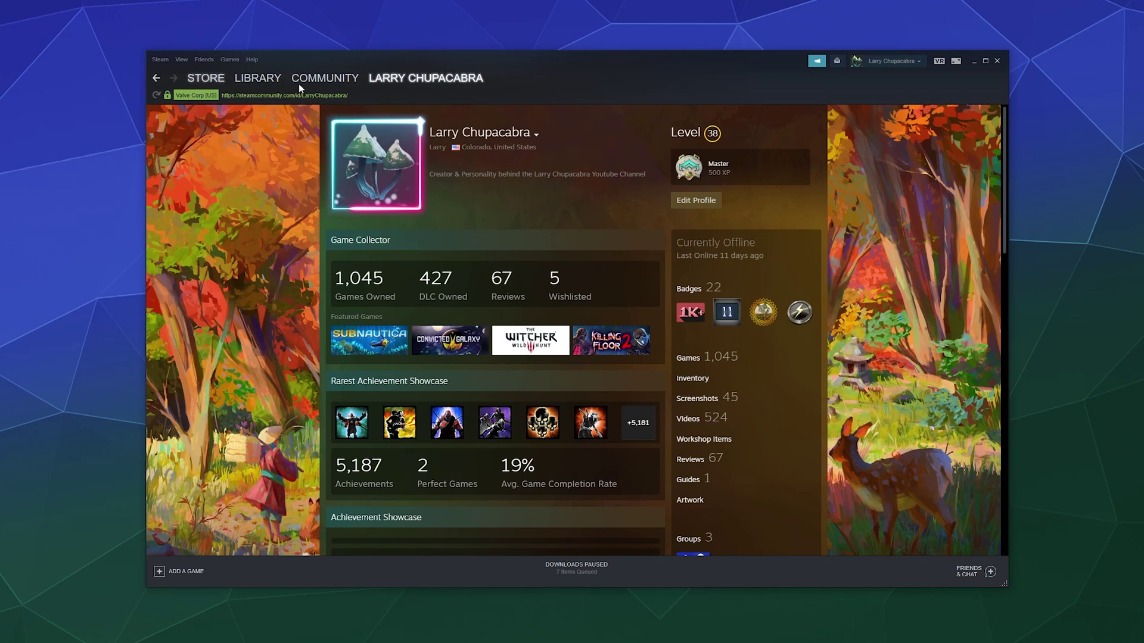
mouse_move(448, 83)
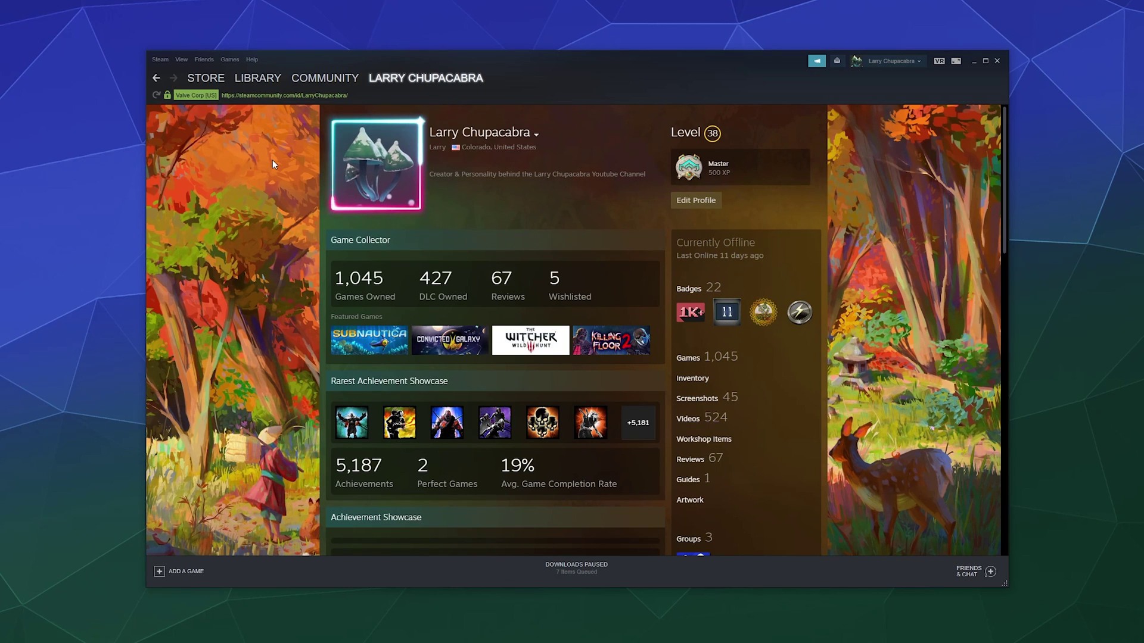
scroll(285, 445, down, 5)
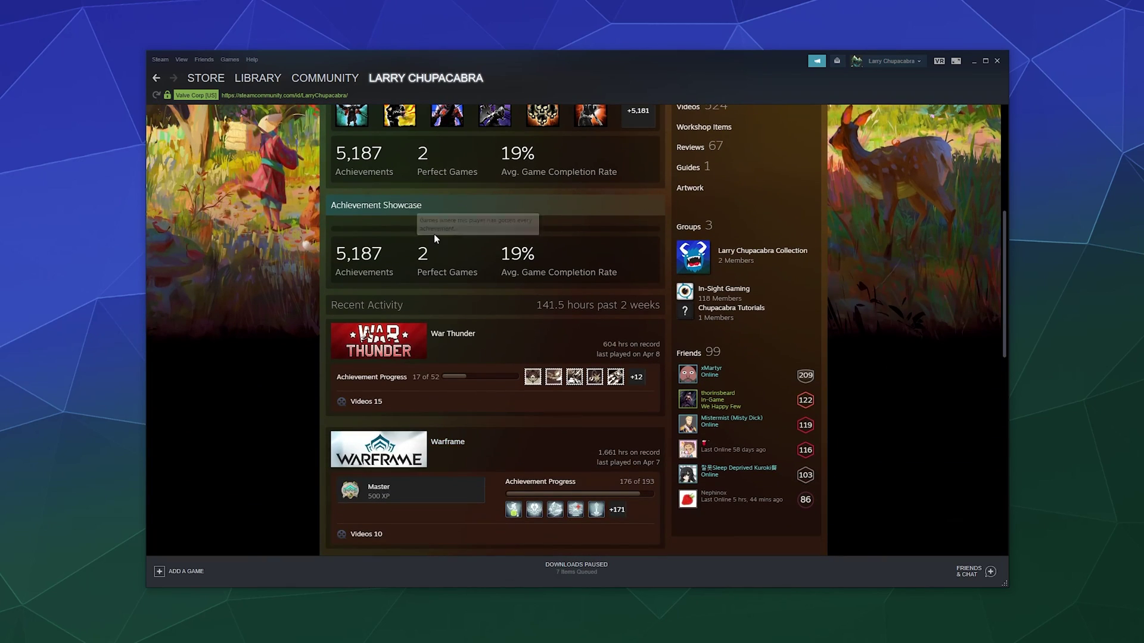
scroll(583, 233, up, 5)
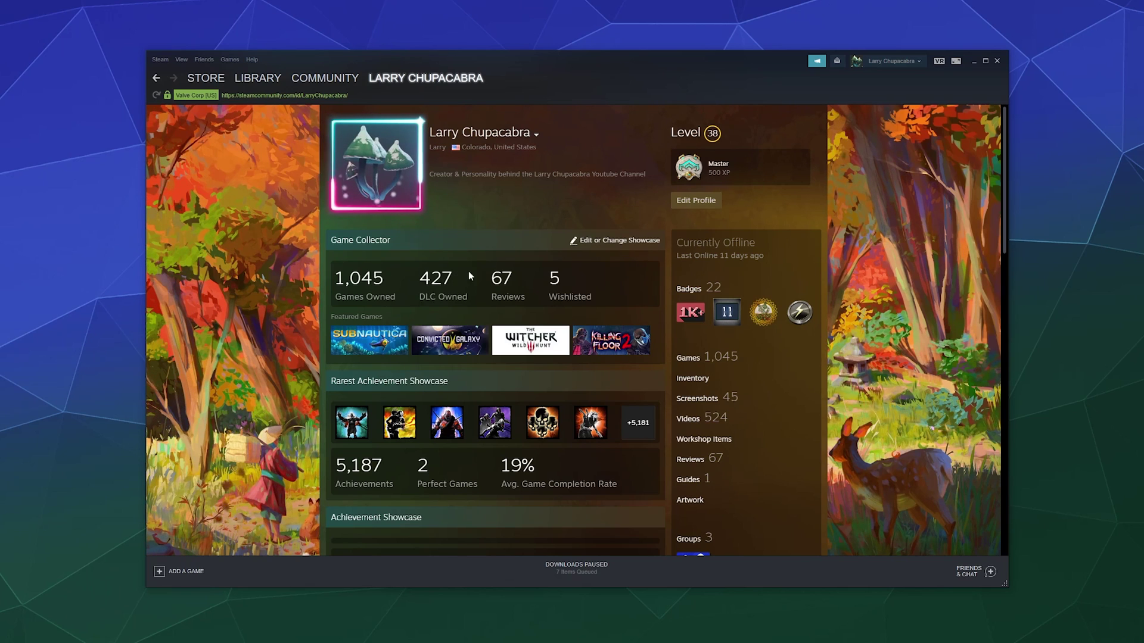
scroll(460, 316, down, 1)
scroll(545, 341, down, 3)
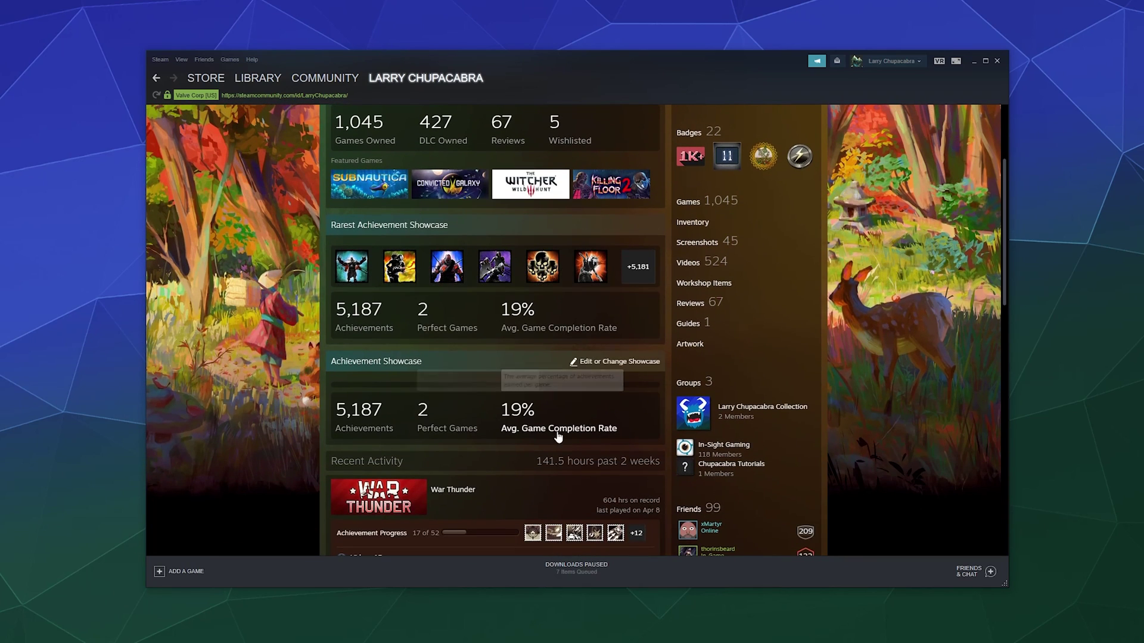
scroll(487, 380, up, 1)
scroll(488, 380, up, 3)
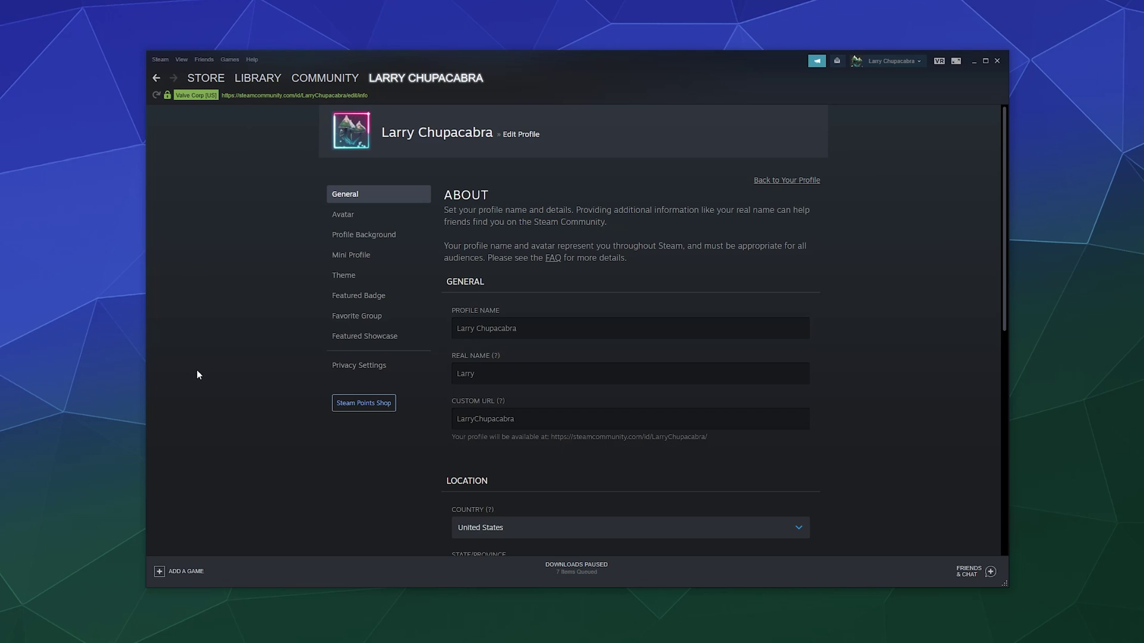
Review the general profile settings, including location, summary and profile preferences.
scroll(323, 307, down, 4)
scroll(387, 284, down, 2)
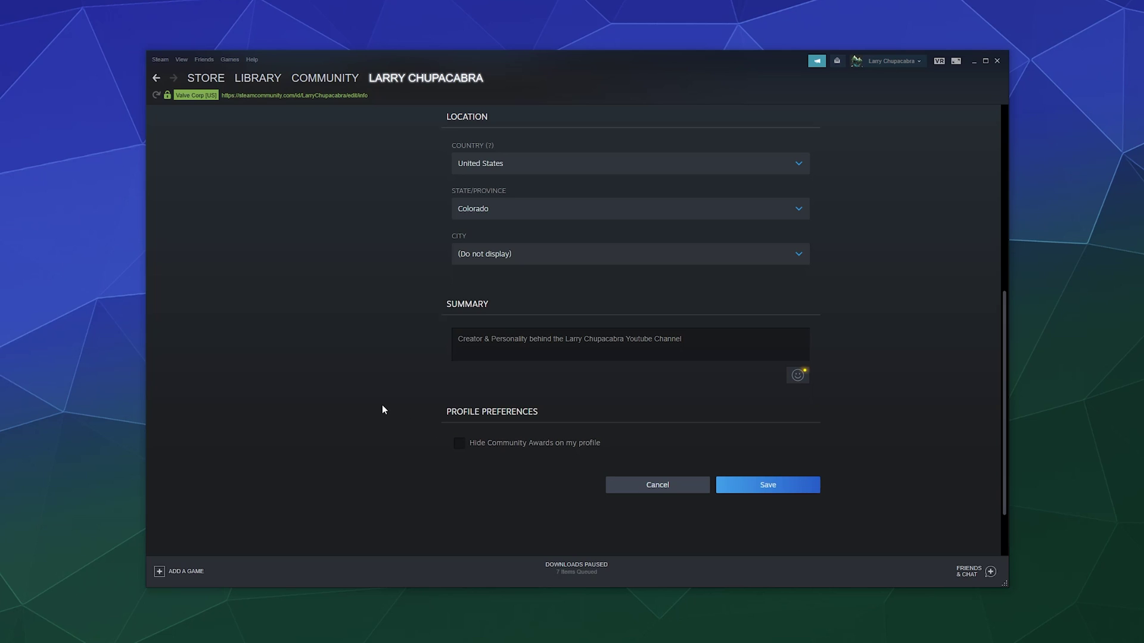
scroll(382, 410, up, 1)
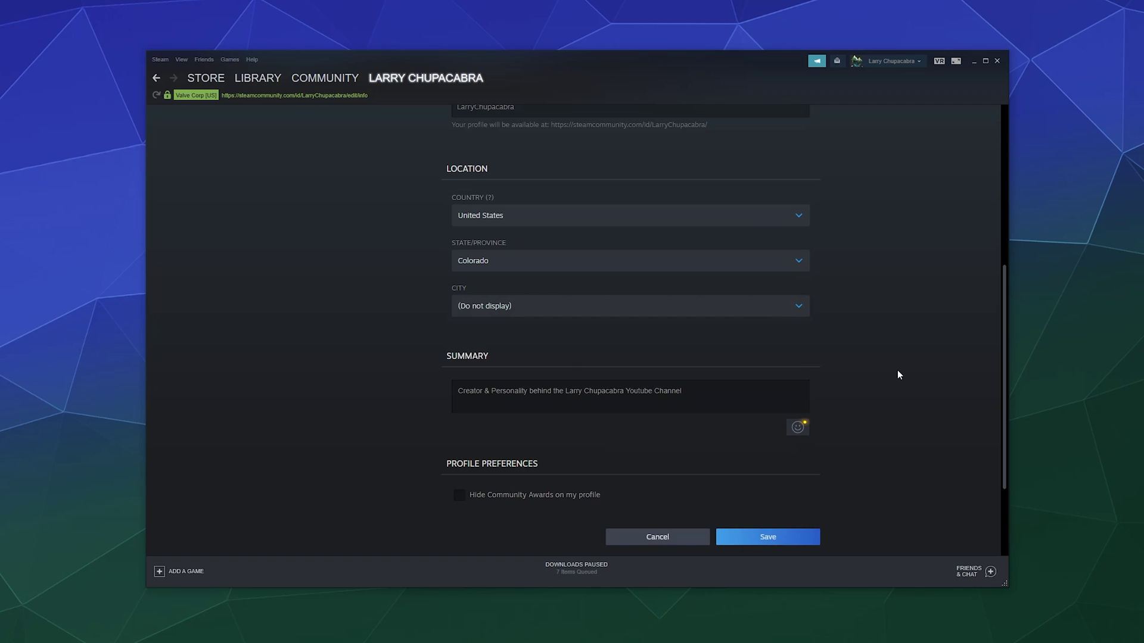
Open the avatar settings and look over the available avatars and avatar frames.
scroll(446, 338, up, 6)
click(340, 216)
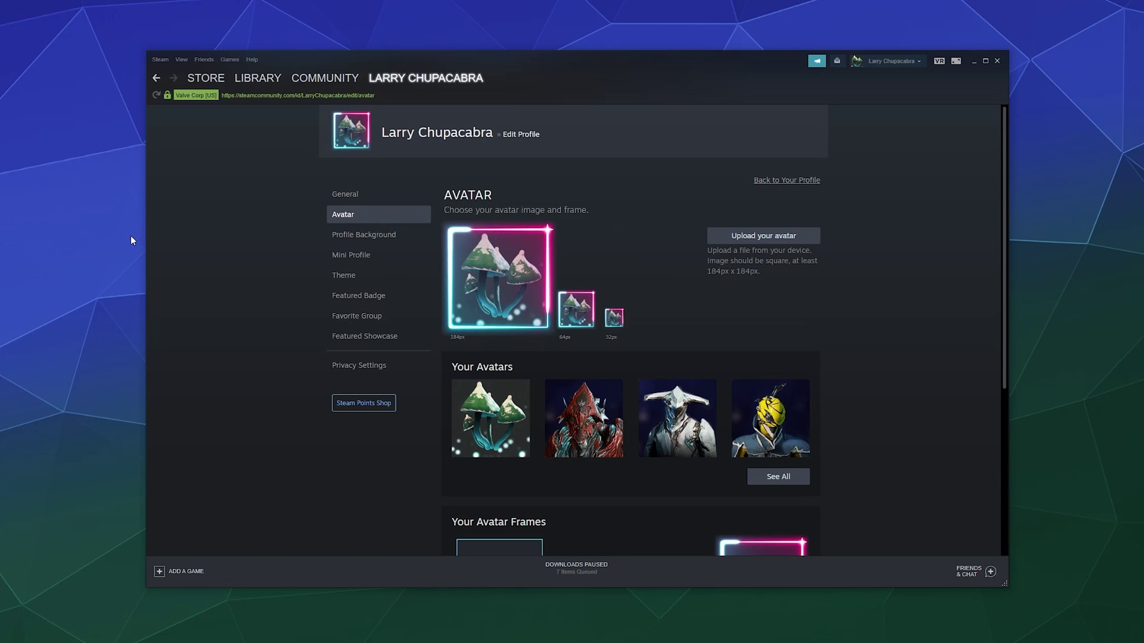
scroll(631, 284, down, 3)
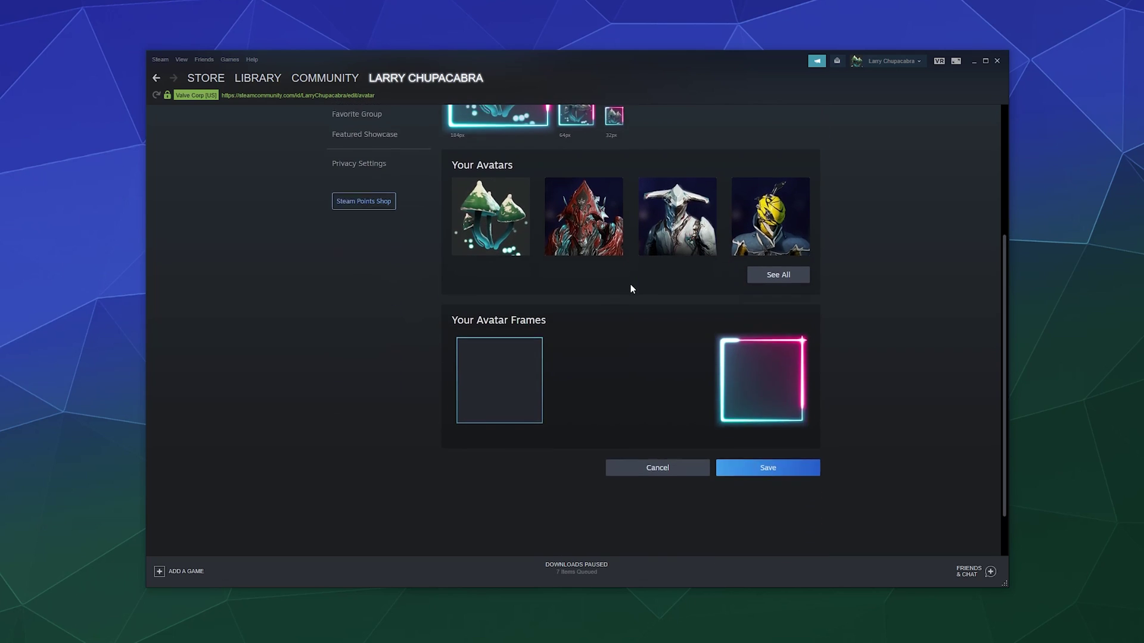
scroll(631, 291, up, 3)
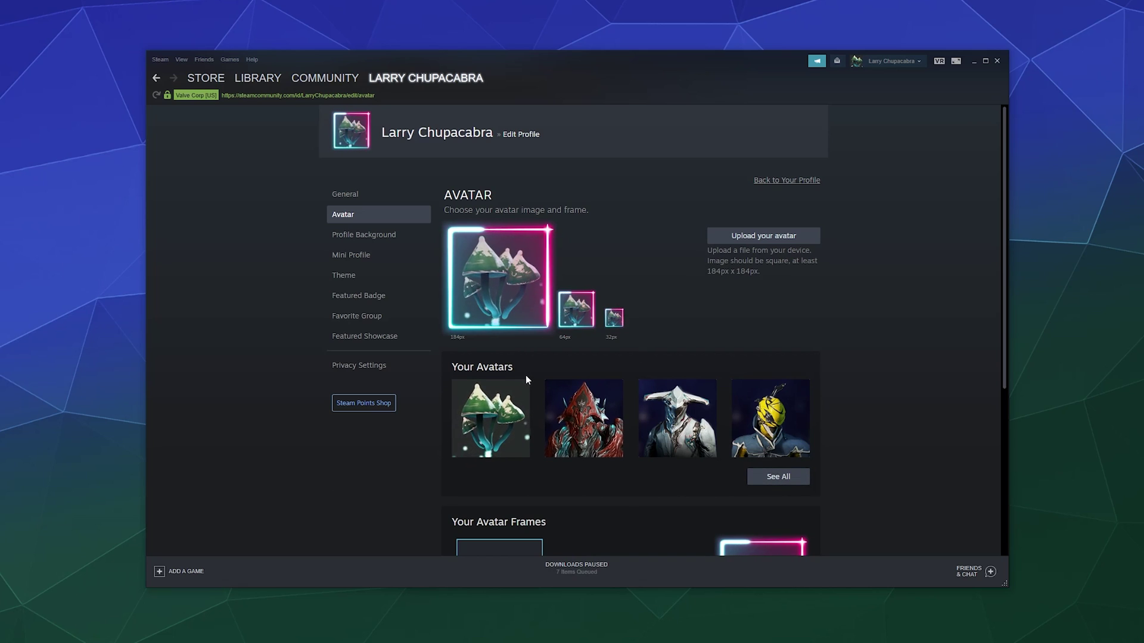
Browse the full list of owned game avatars, and cancel without choosing one.
click(787, 476)
scroll(831, 375, down, 4)
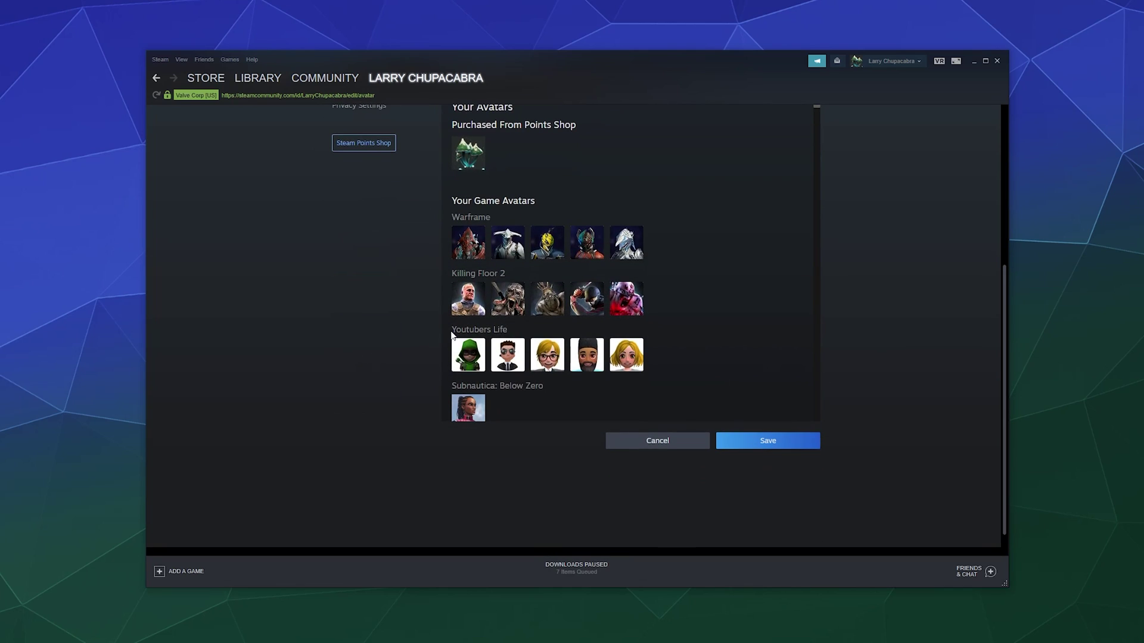
scroll(659, 245, down, 15)
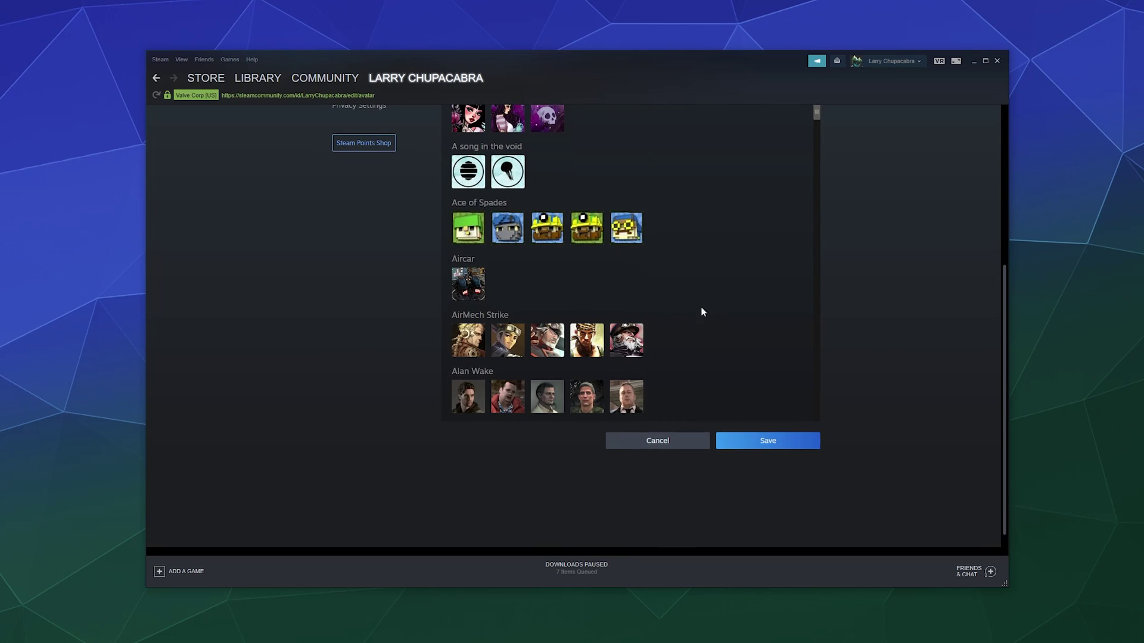
scroll(702, 311, down, 10)
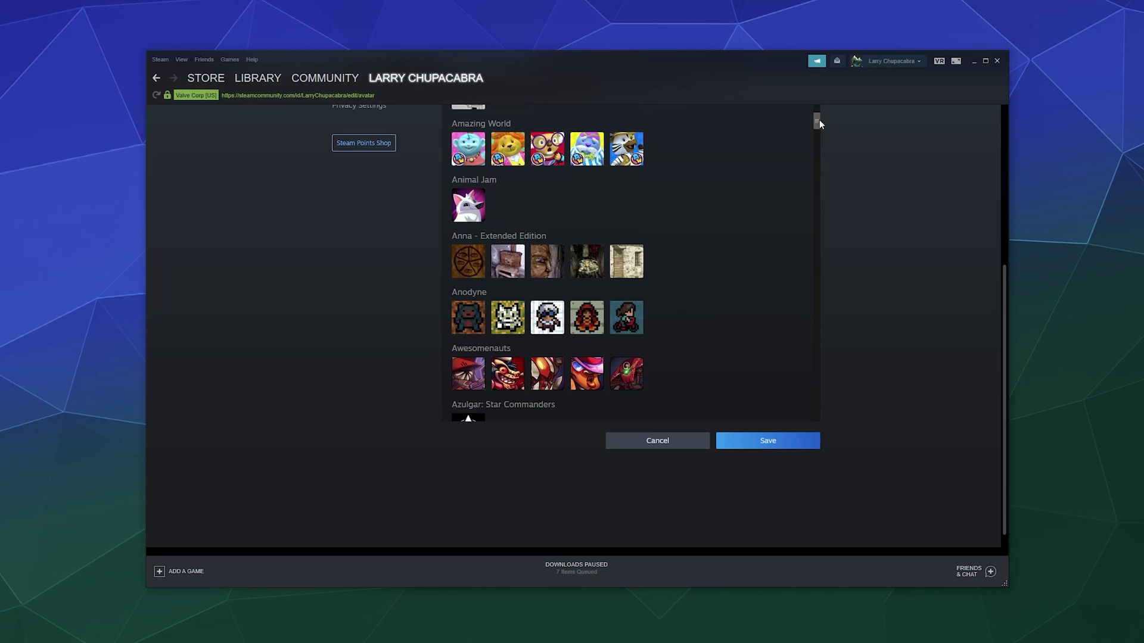
mouse_move(818, 122)
mouse_down()
mouse_move(803, 240)
mouse_move(797, 118)
mouse_up()
click(657, 441)
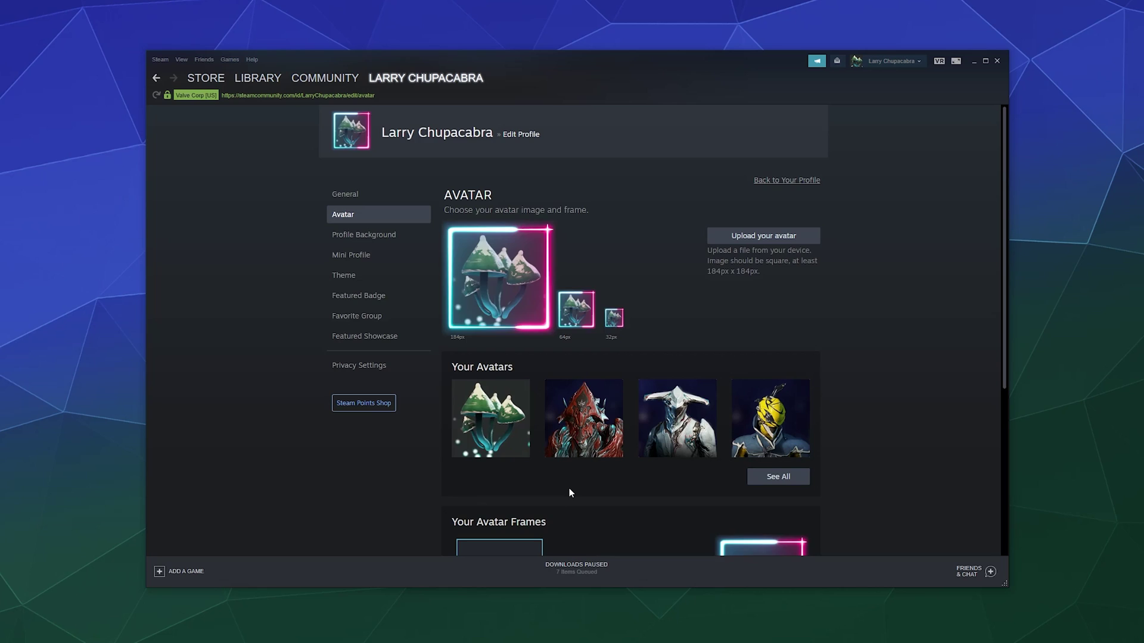
Review the owned frames for the avatar below the avatar selection.
scroll(569, 491, down, 2)
scroll(596, 464, down, 2)
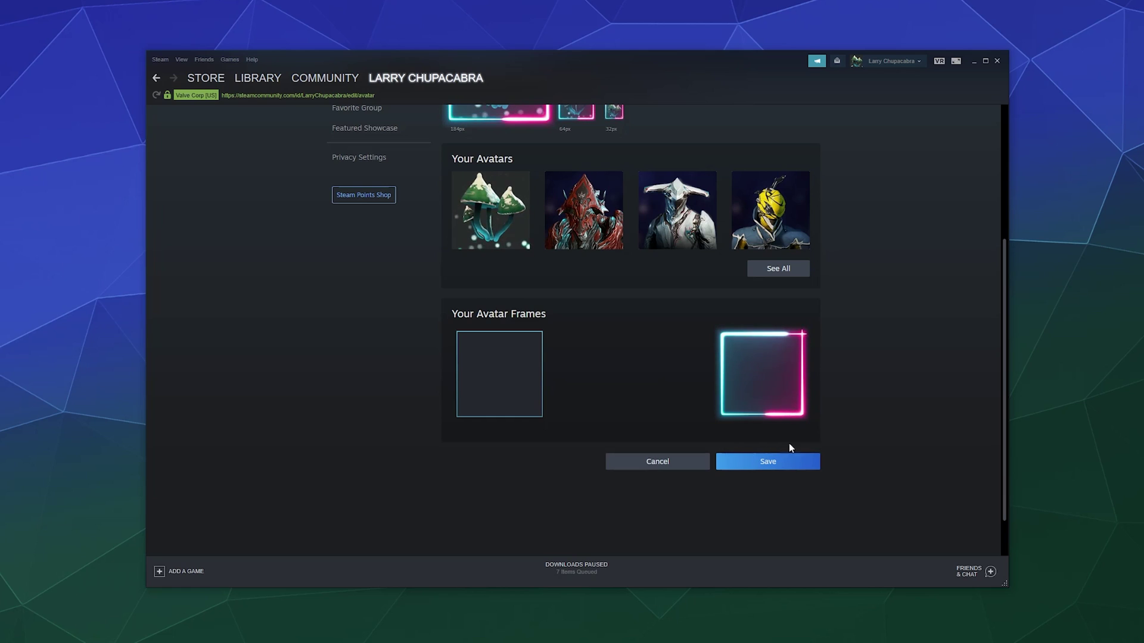
scroll(441, 308, up, 1)
scroll(441, 309, up, 3)
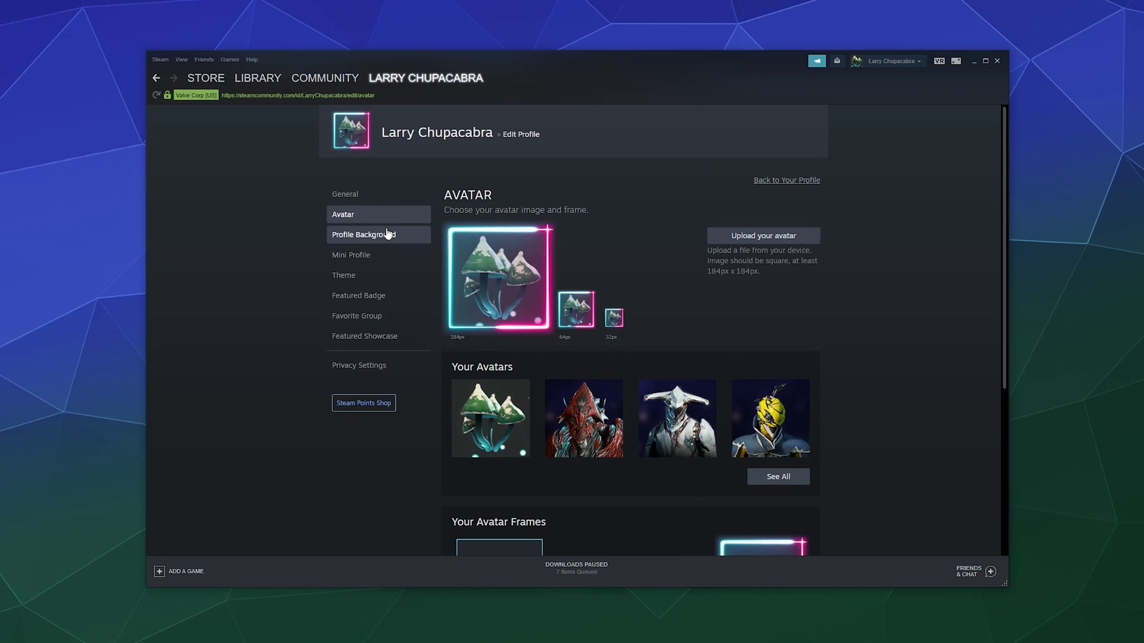
Open the profile background settings and browse the collection of owned backgrounds.
click(387, 234)
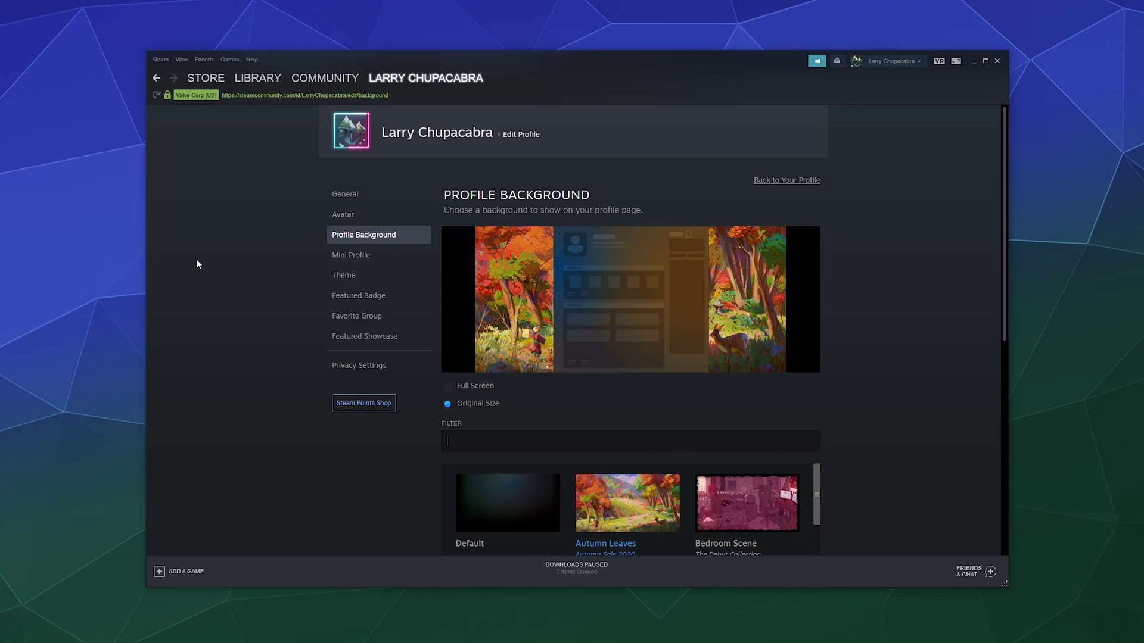
scroll(196, 259, down, 4)
scroll(197, 265, down, 1)
scroll(582, 234, down, 10)
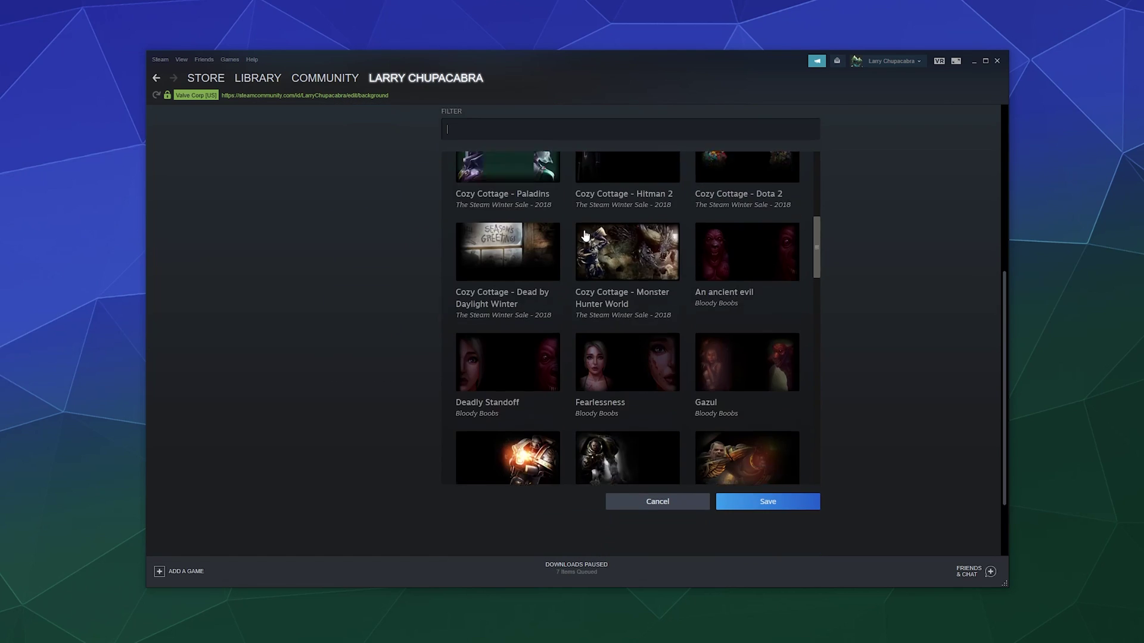
scroll(583, 236, up, 5)
scroll(584, 236, up, 1)
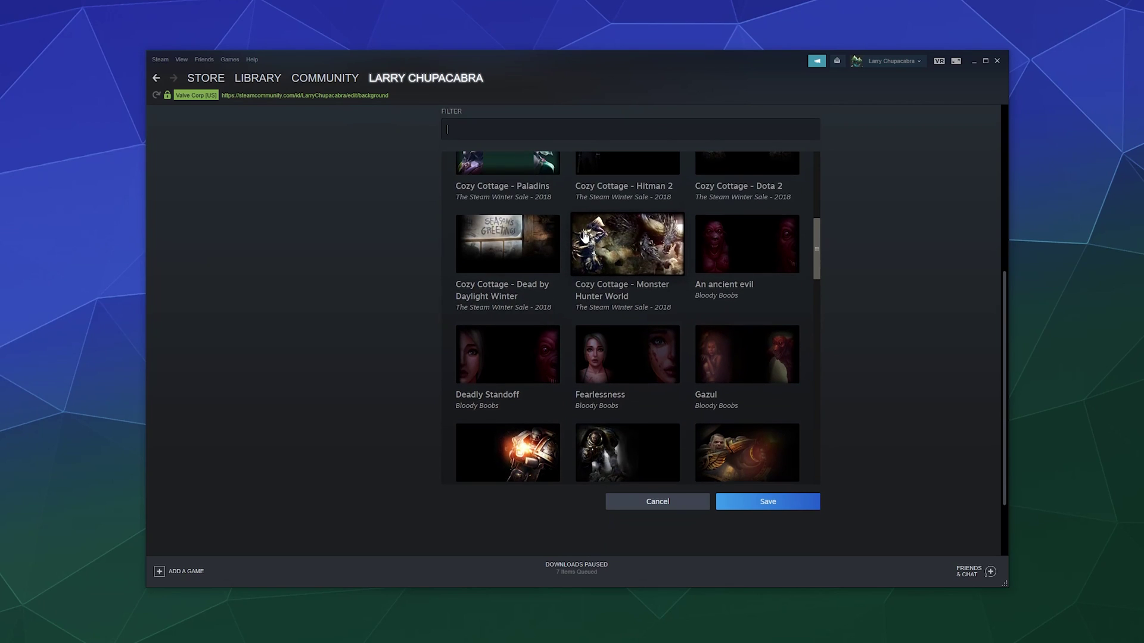
scroll(584, 236, up, 1)
scroll(584, 235, down, 8)
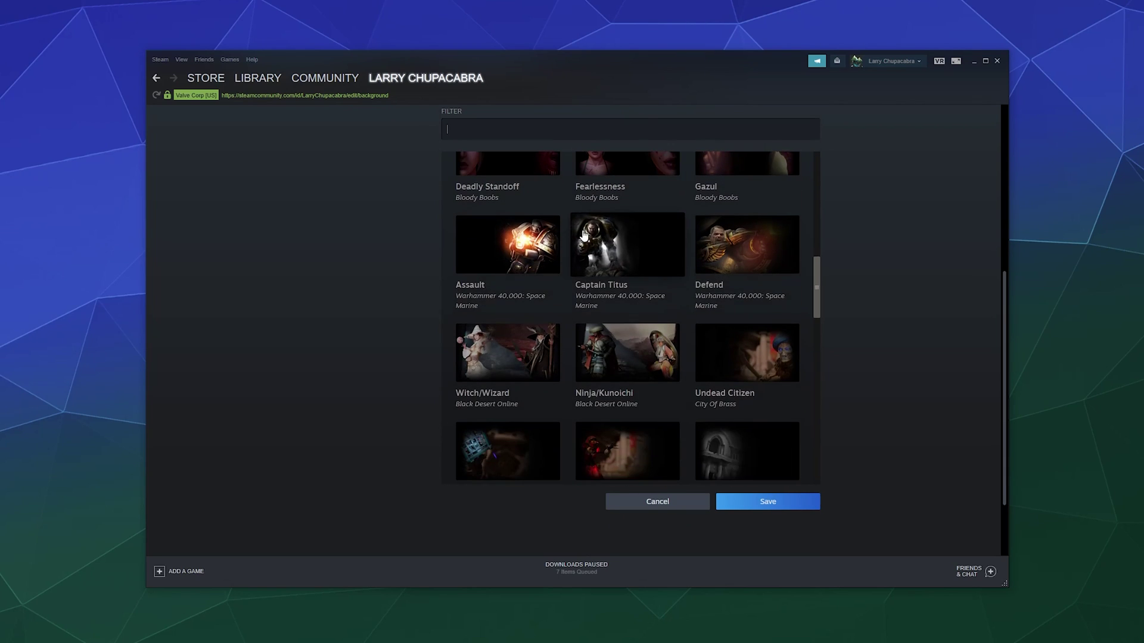
Open the mini profile settings and review the preview and the available hover backgrounds.
scroll(246, 291, up, 5)
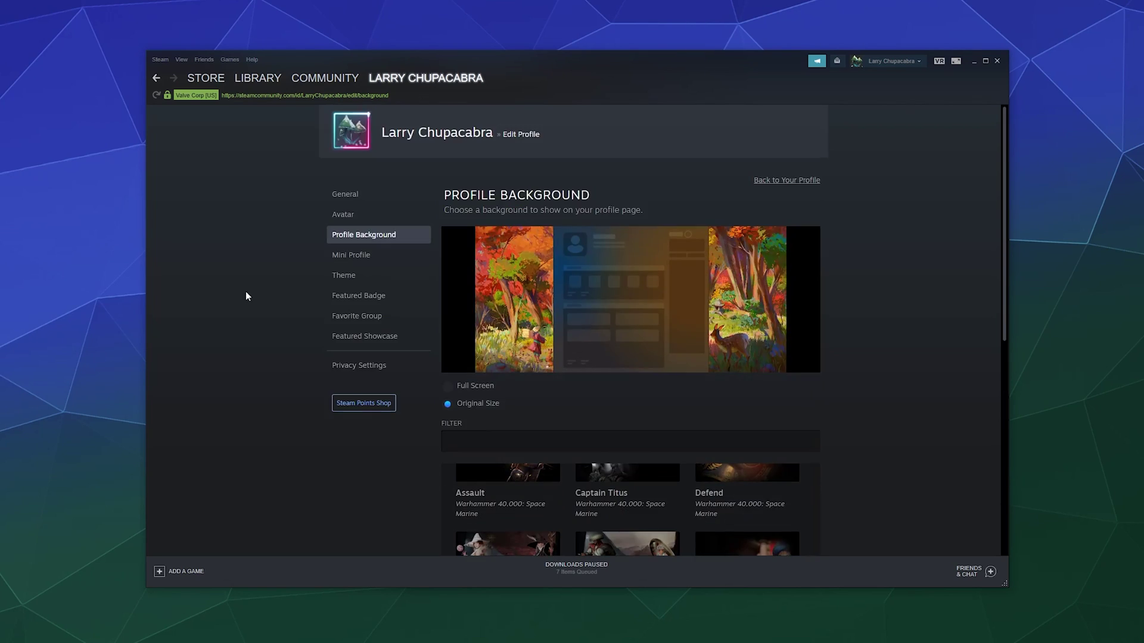
click(358, 256)
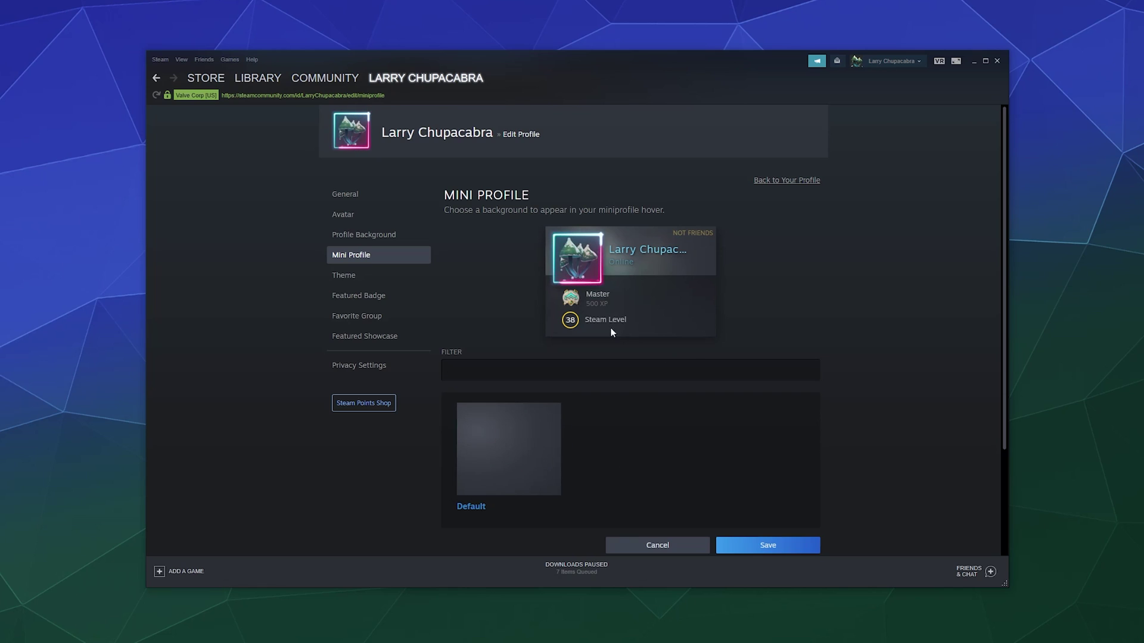
scroll(743, 427, down, 3)
scroll(574, 334, up, 3)
click(479, 366)
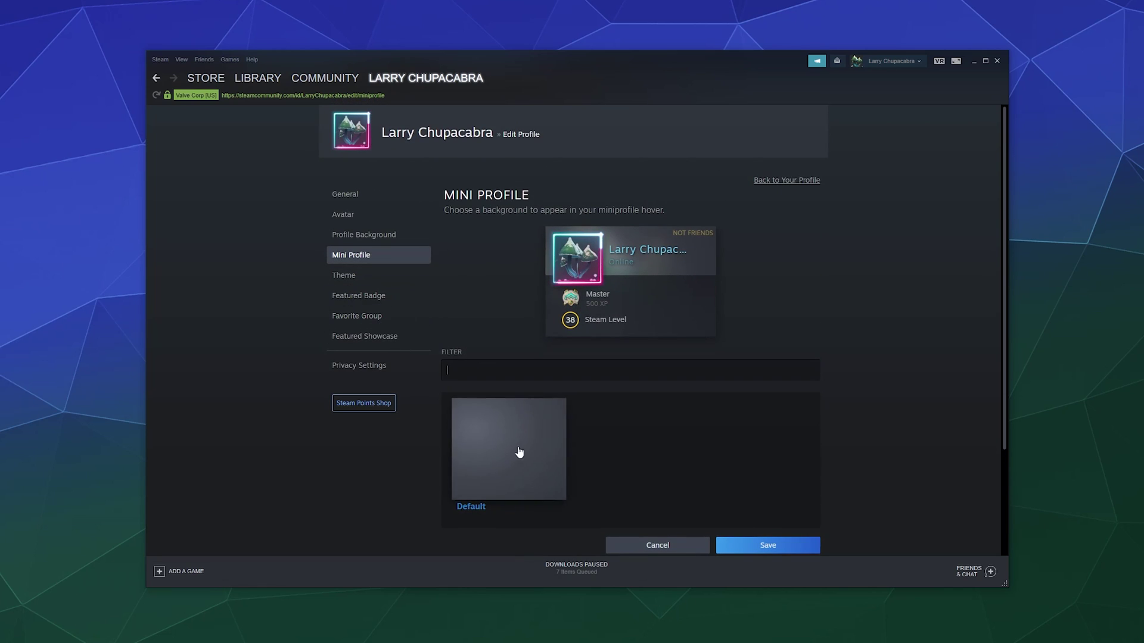
Preview the Default Theme as the profile's color theme, and reselect the Summer theme.
click(351, 276)
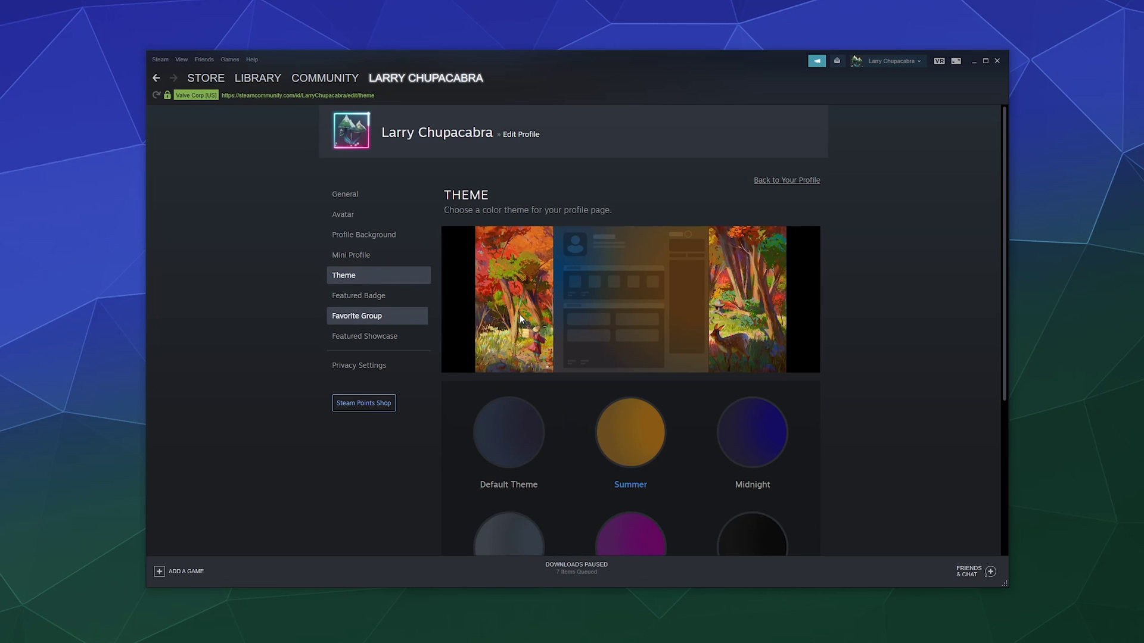
scroll(816, 362, down, 2)
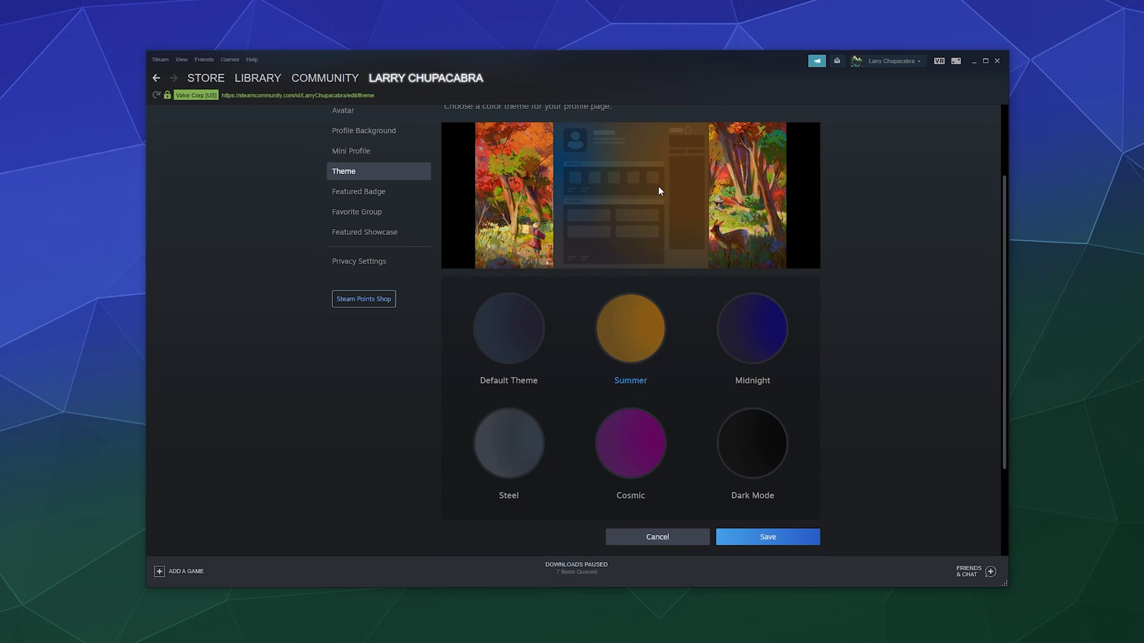
scroll(659, 186, up, 2)
scroll(679, 371, down, 2)
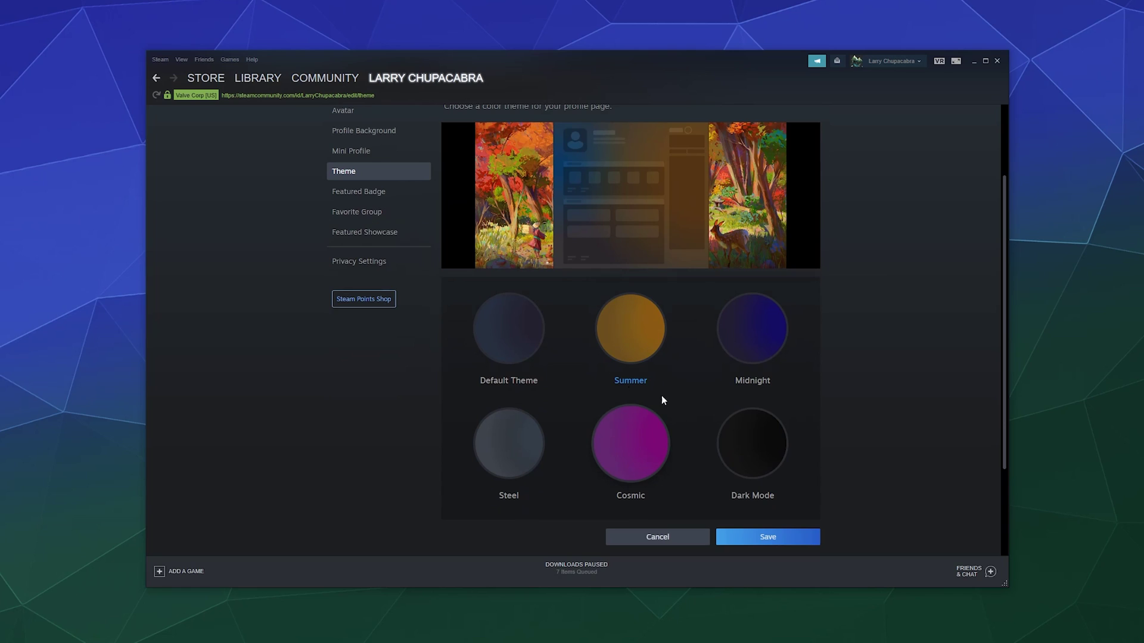
click(517, 324)
scroll(559, 381, up, 2)
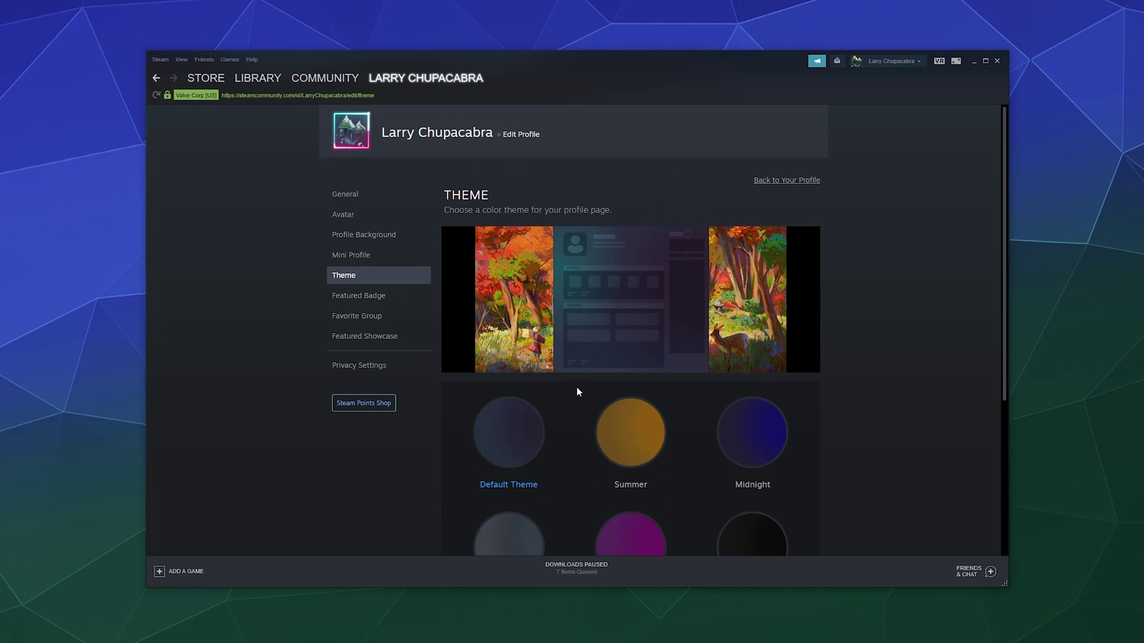
click(612, 426)
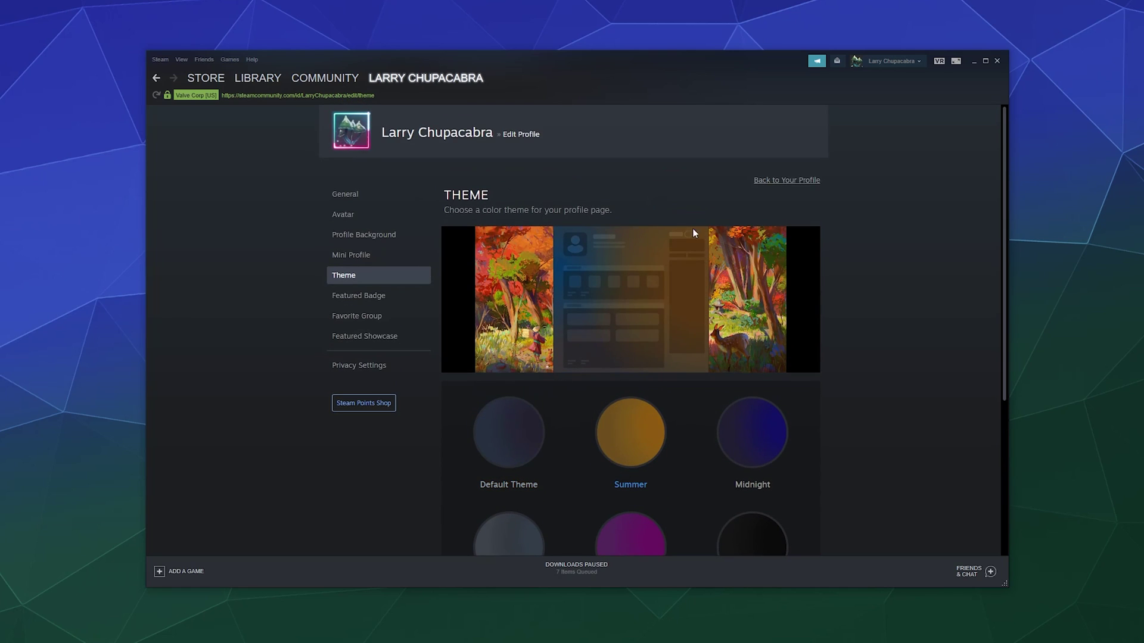
scroll(528, 280, down, 3)
click(661, 277)
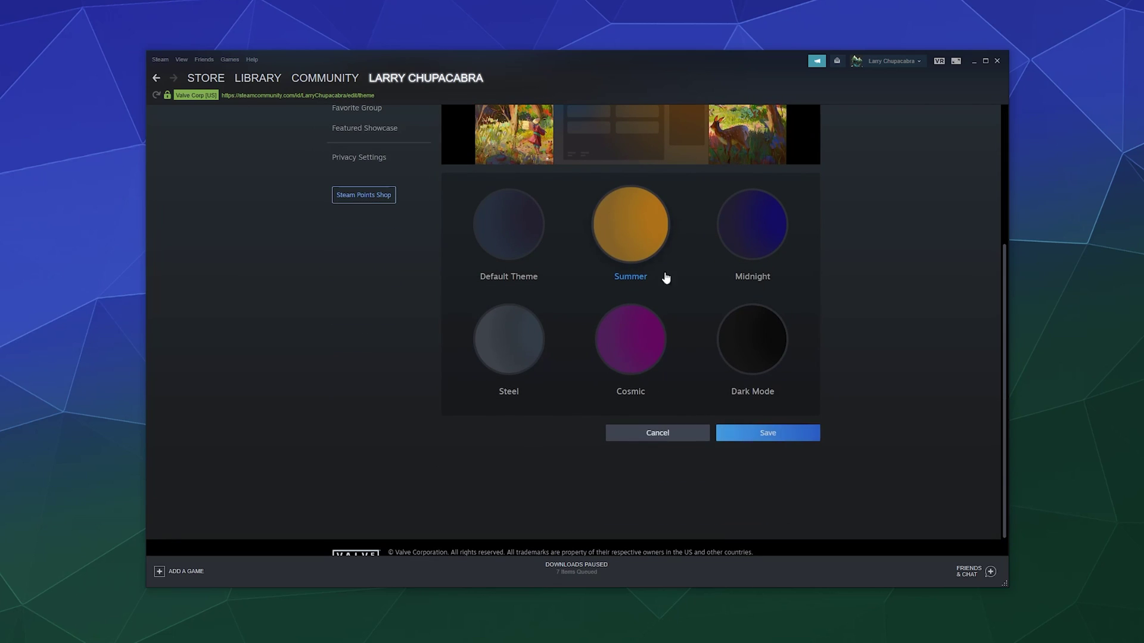
Open the featured badge settings and look through the badges that can be featured on the profile.
scroll(620, 253, up, 3)
click(389, 298)
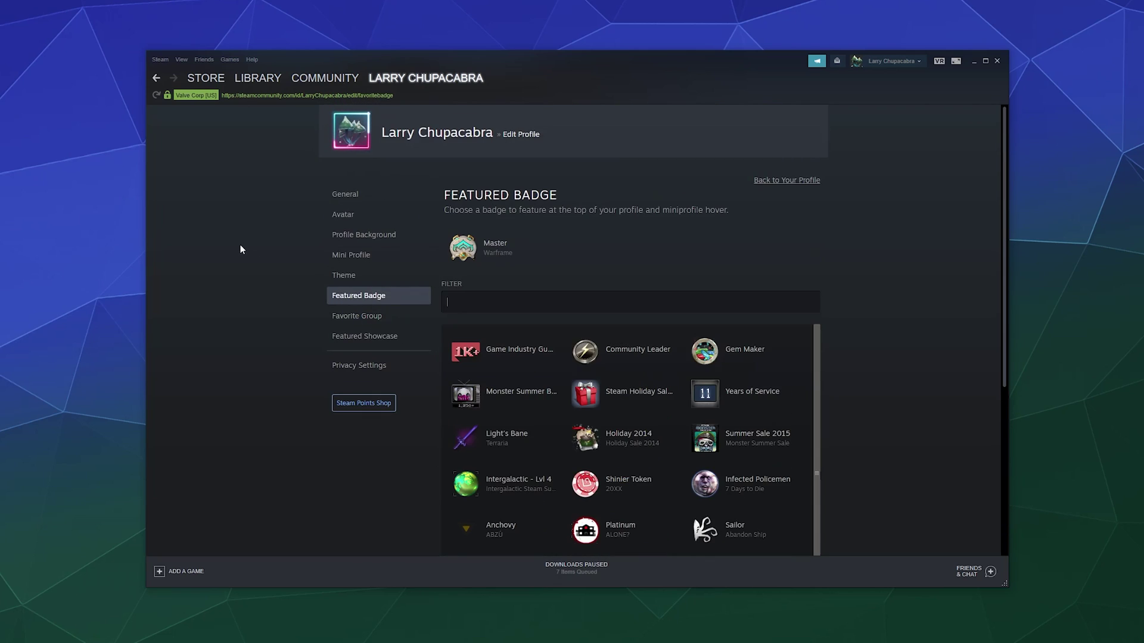
scroll(640, 382, down, 1)
scroll(552, 400, up, 1)
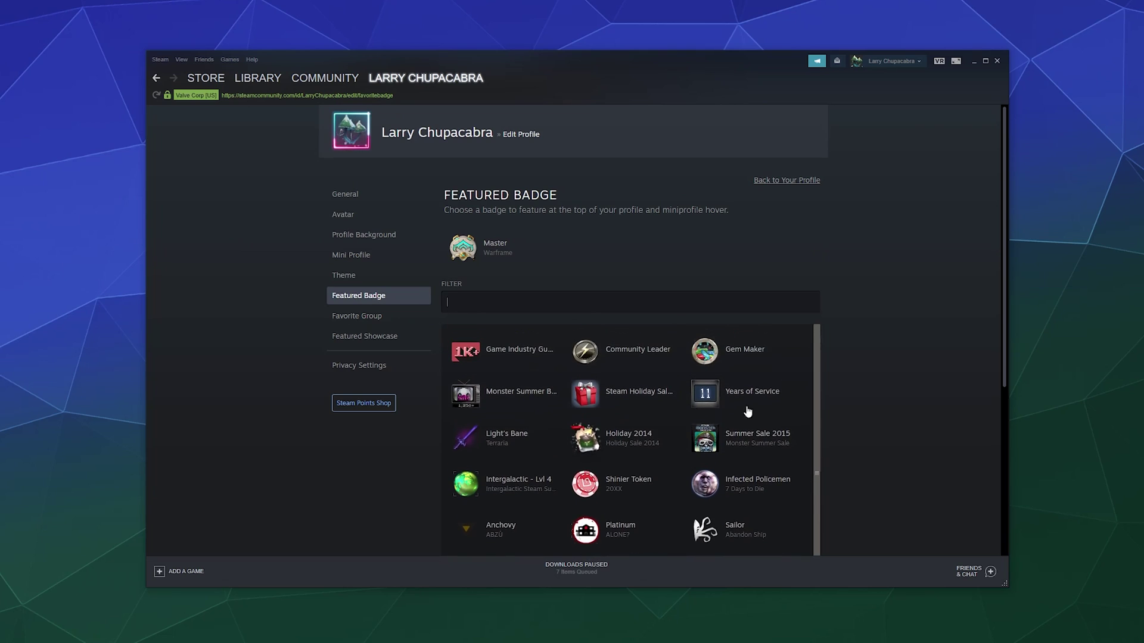
scroll(938, 389, down, 2)
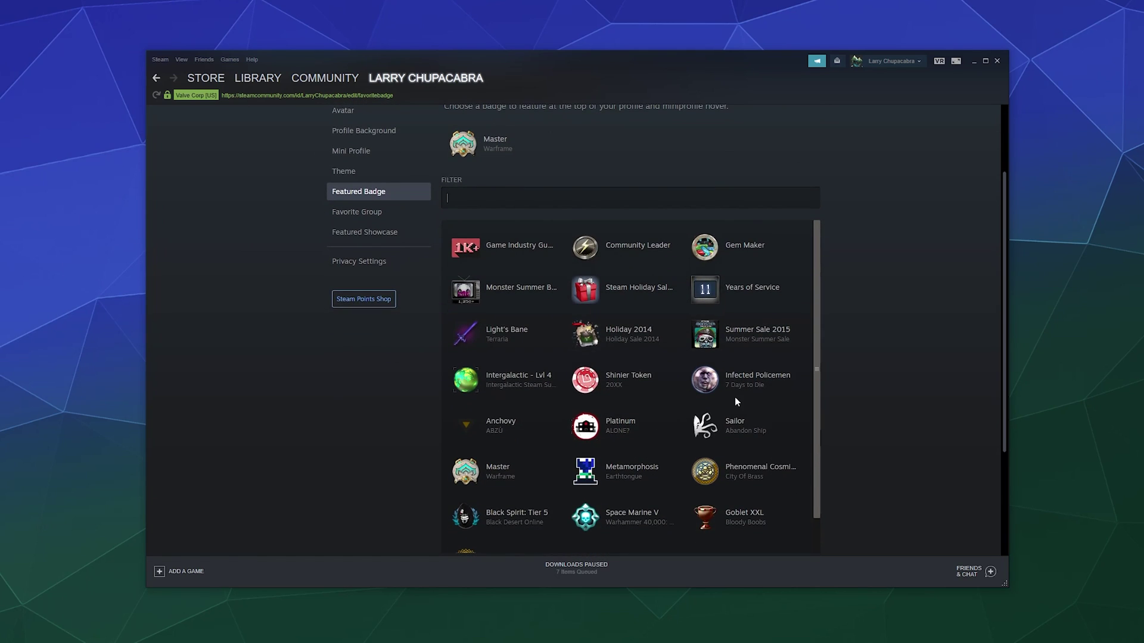
scroll(350, 268, up, 2)
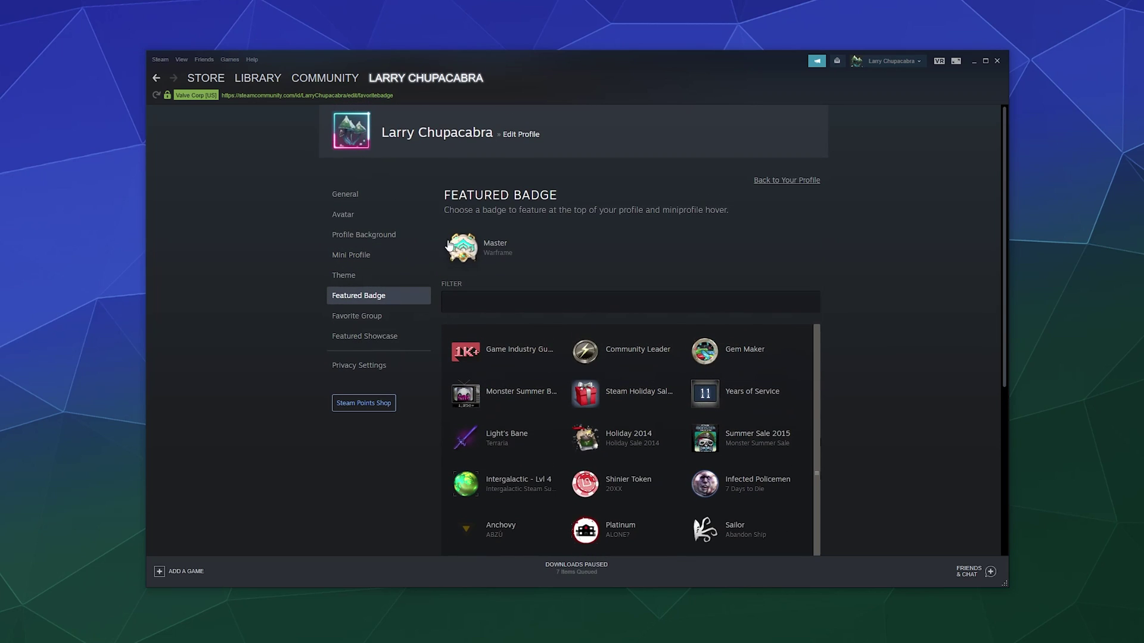
View the favorite group settings, and look through the showcases set up in the featured showcase settings.
click(341, 319)
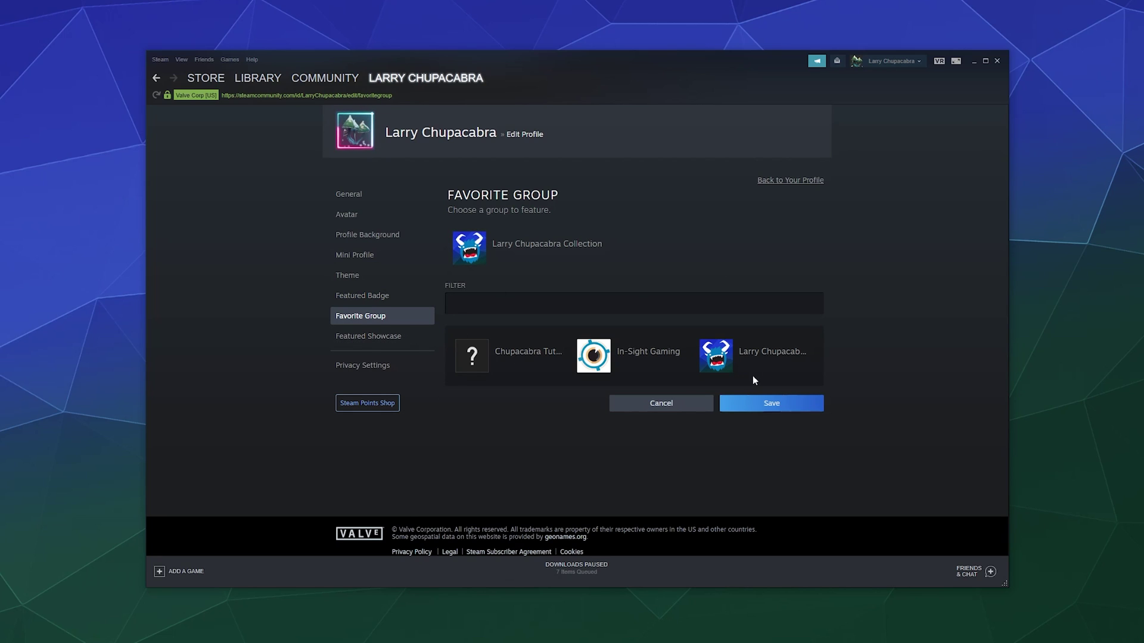
click(374, 337)
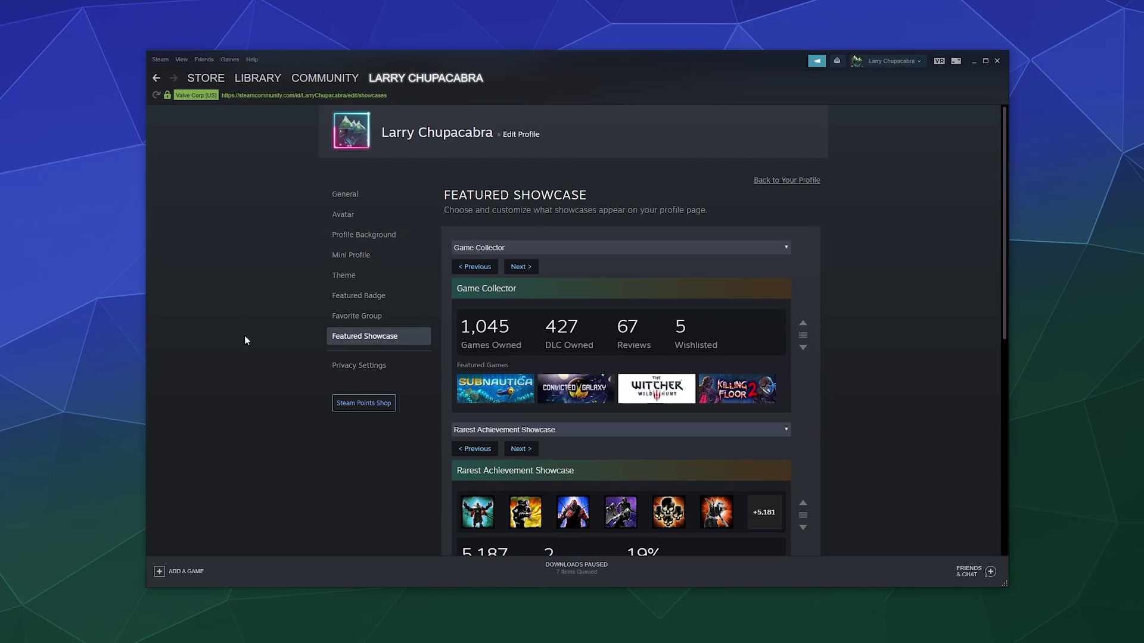
scroll(844, 366, down, 7)
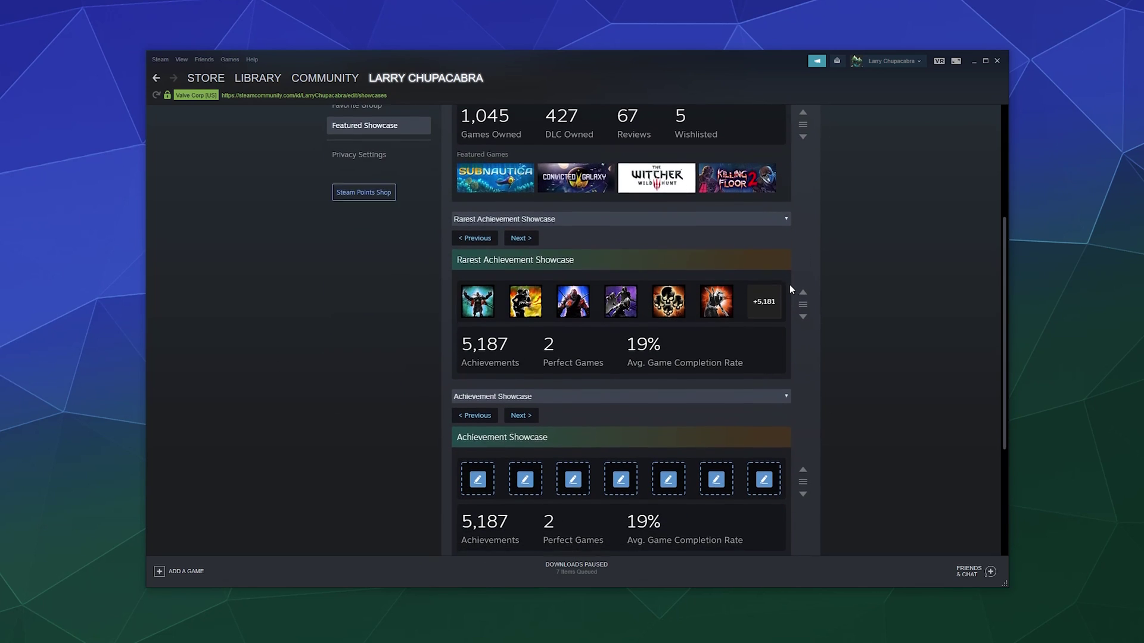
scroll(789, 296, up, 6)
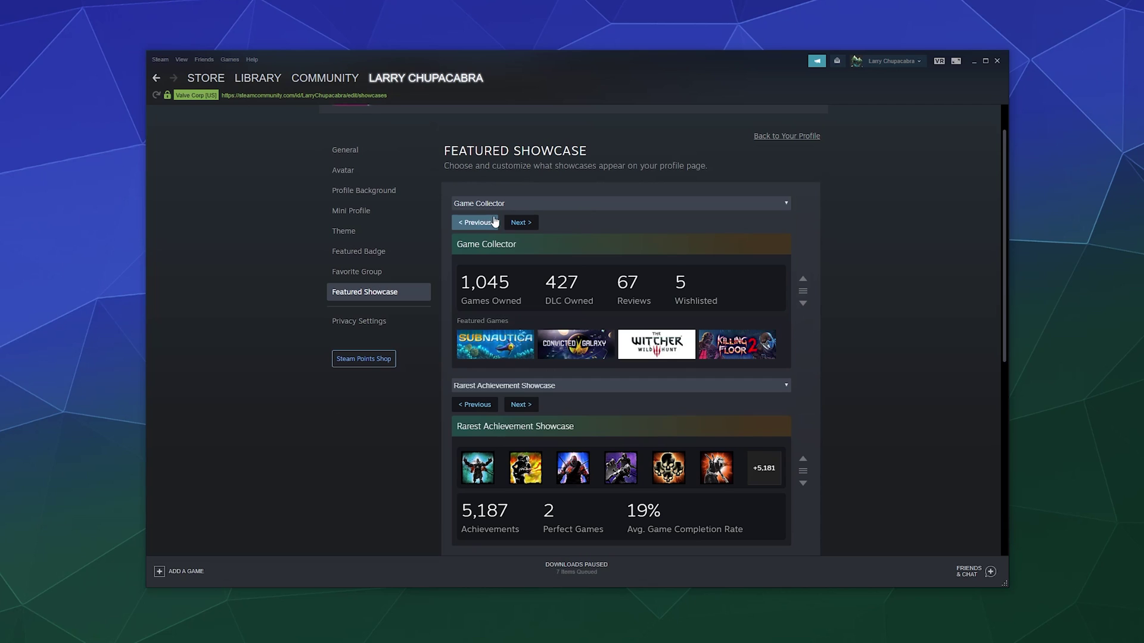
scroll(657, 413, down, 5)
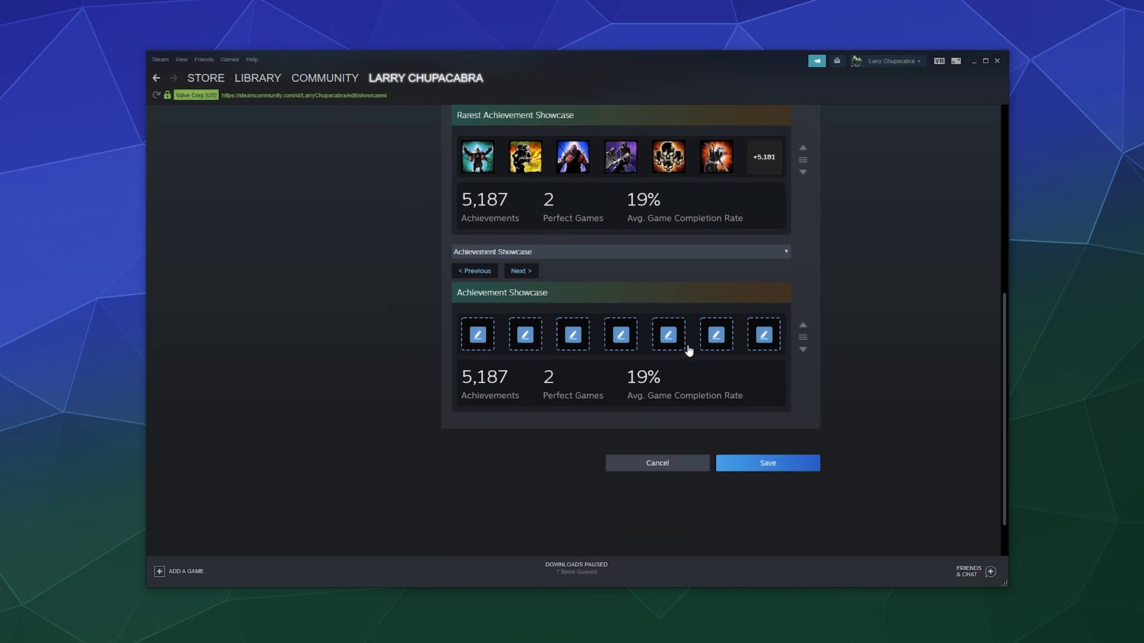
scroll(820, 313, down, 2)
scroll(724, 400, up, 3)
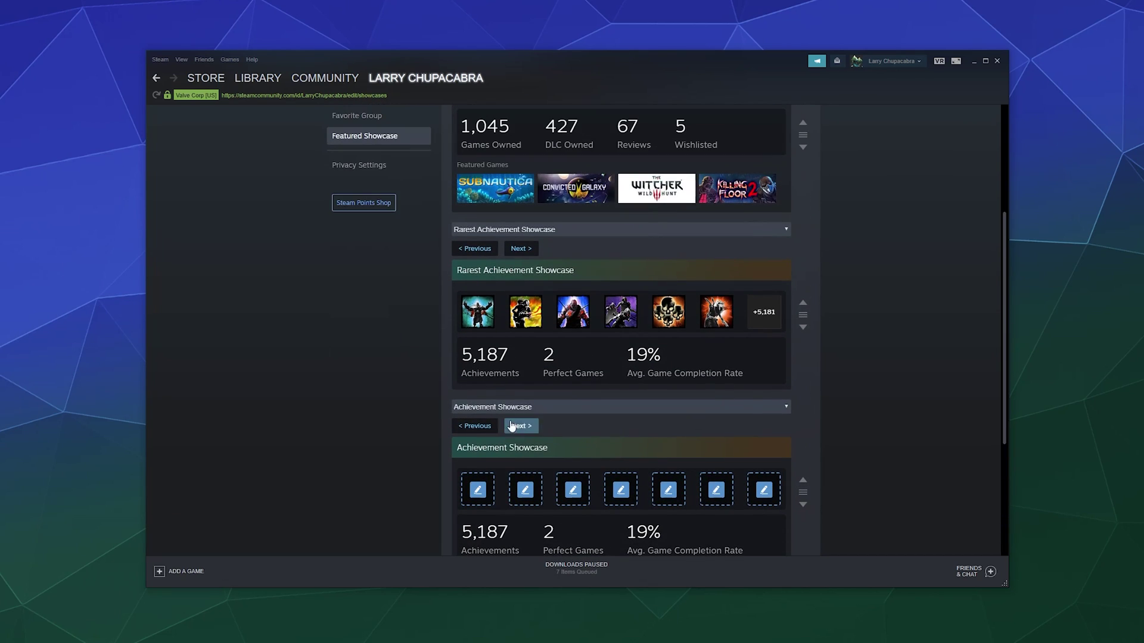
scroll(464, 307, up, 3)
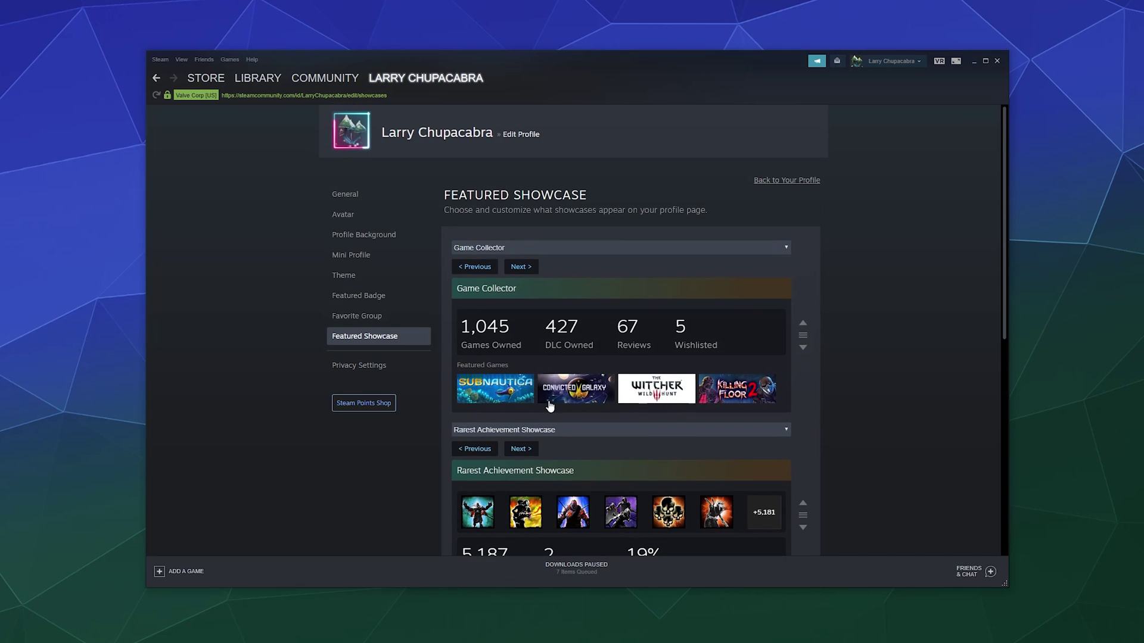
Move the Game Collector showcase below the Rarest Achievement Showcase, and restore the original order.
click(803, 347)
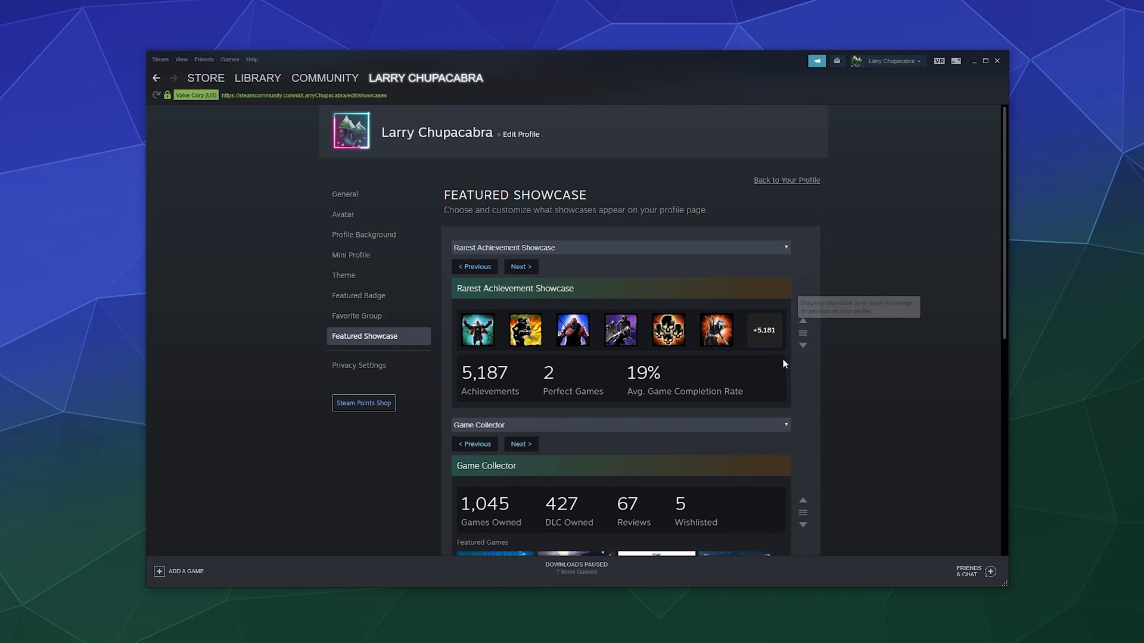
click(803, 348)
scroll(818, 368, down, 2)
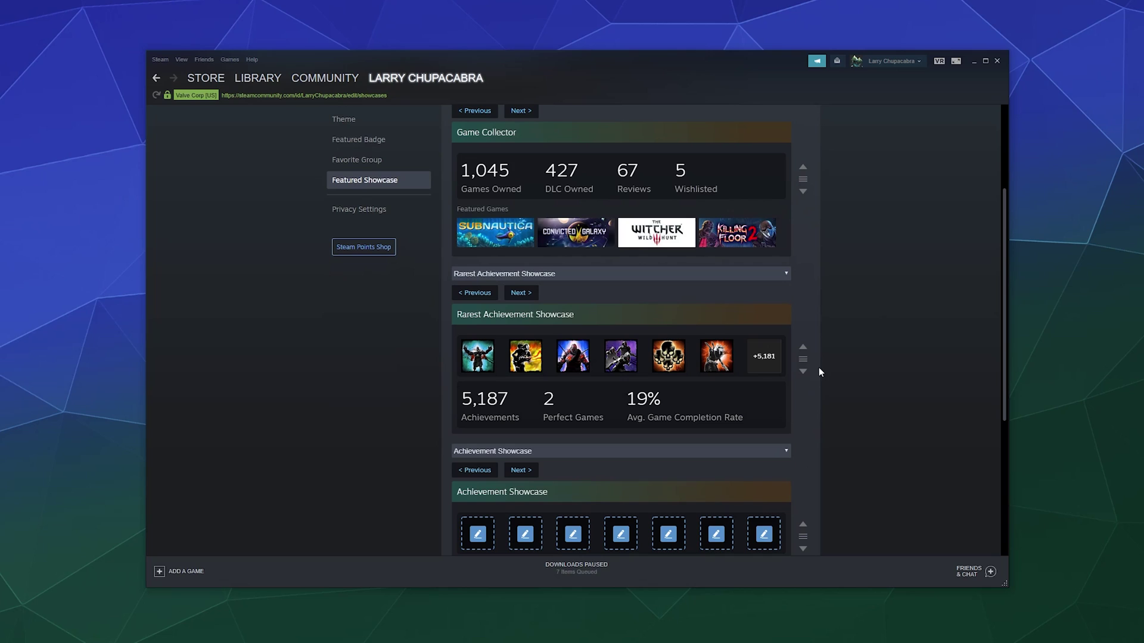
scroll(745, 339, up, 2)
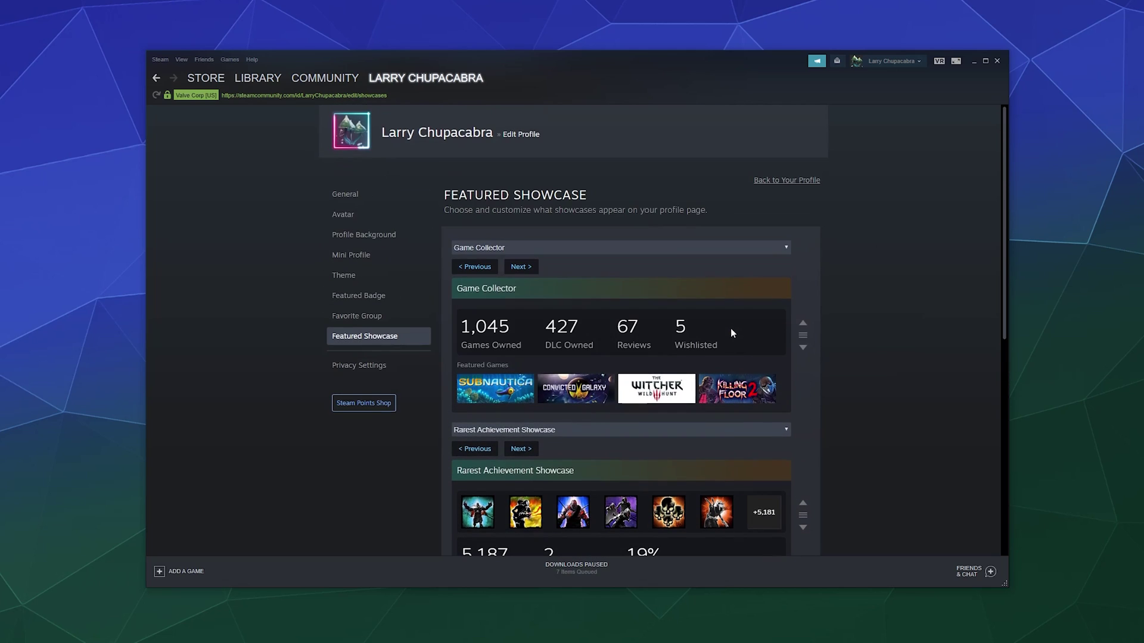
Review the showcase types available for the first showcase slot without changing the selection.
click(735, 247)
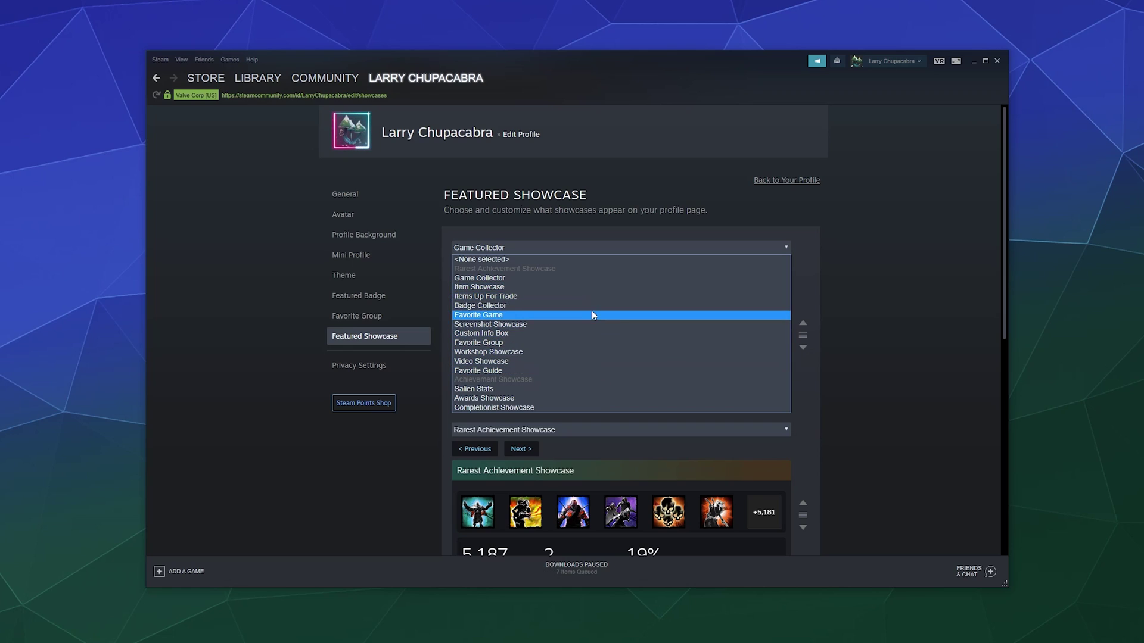
click(840, 235)
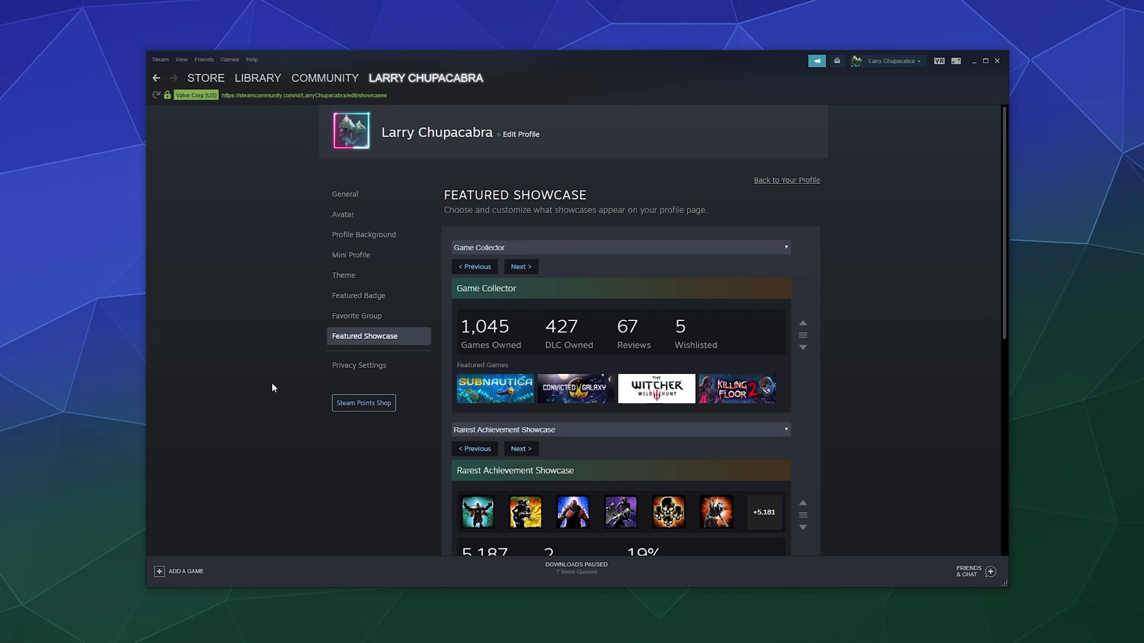
Open the privacy settings and set both the Friends List and the Inventory visibility to Friends Only.
click(353, 367)
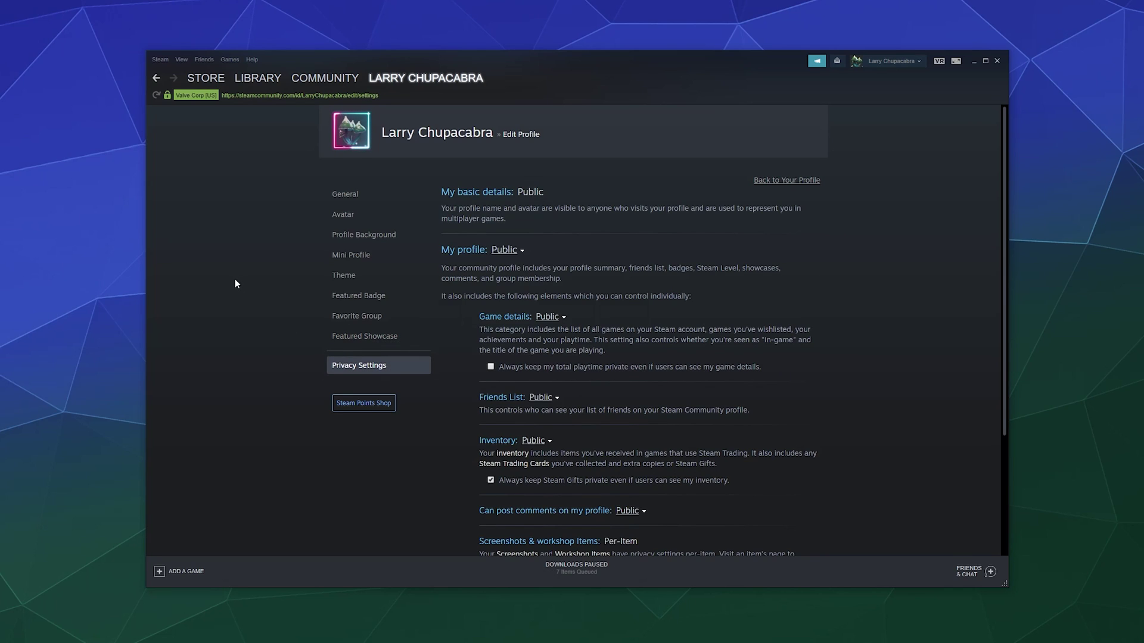
scroll(235, 281, down, 2)
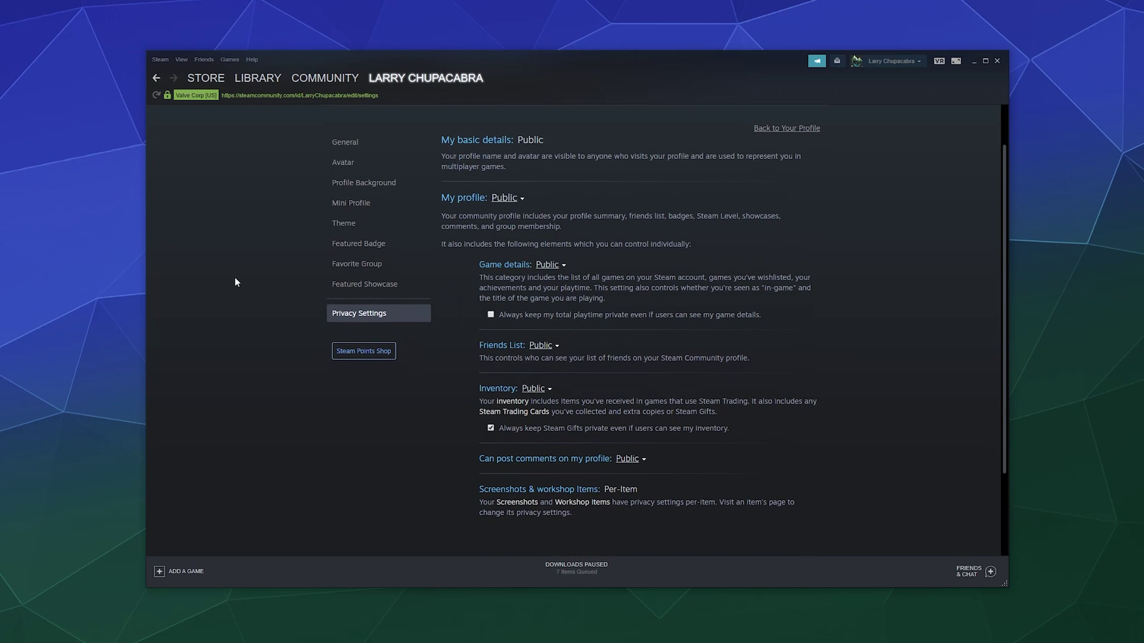
scroll(574, 428, up, 2)
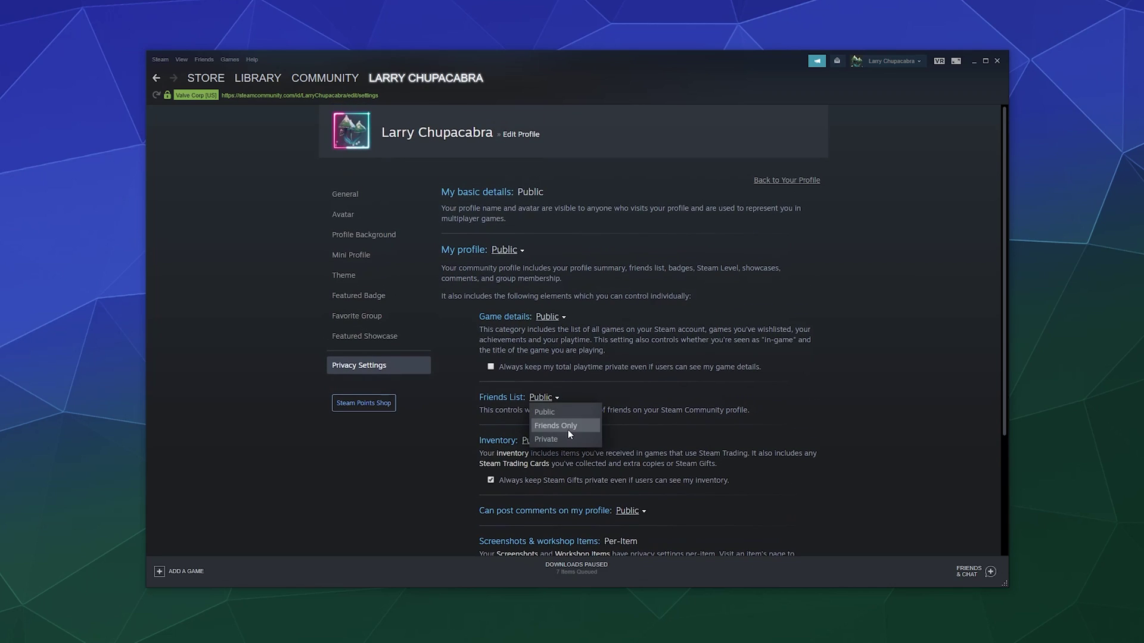
click(567, 428)
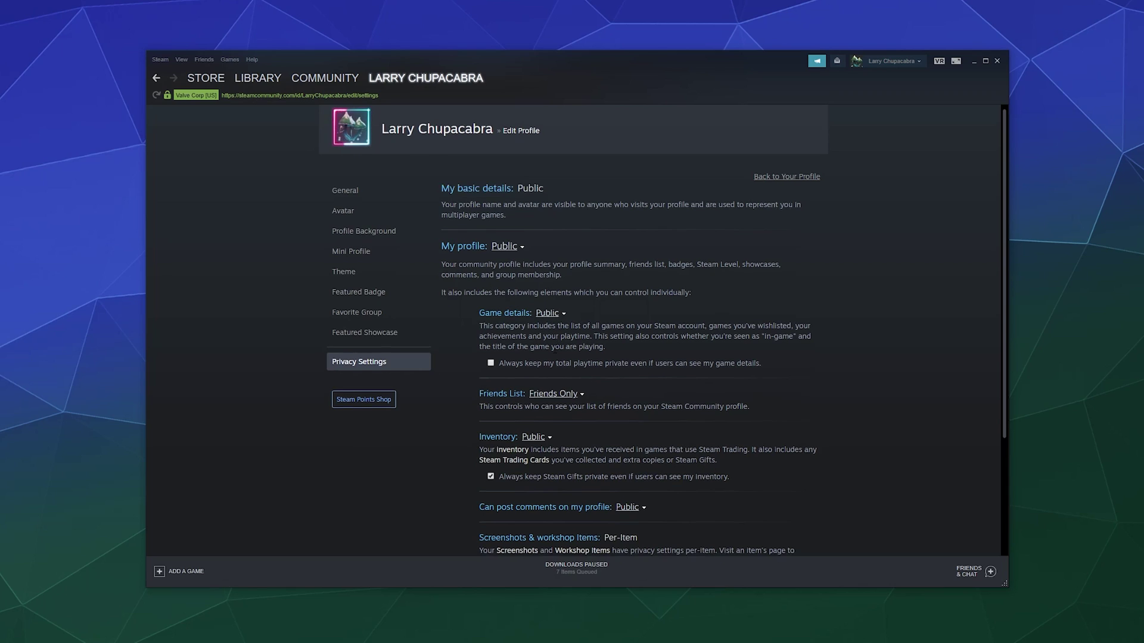
scroll(550, 342, down, 4)
click(549, 338)
click(545, 365)
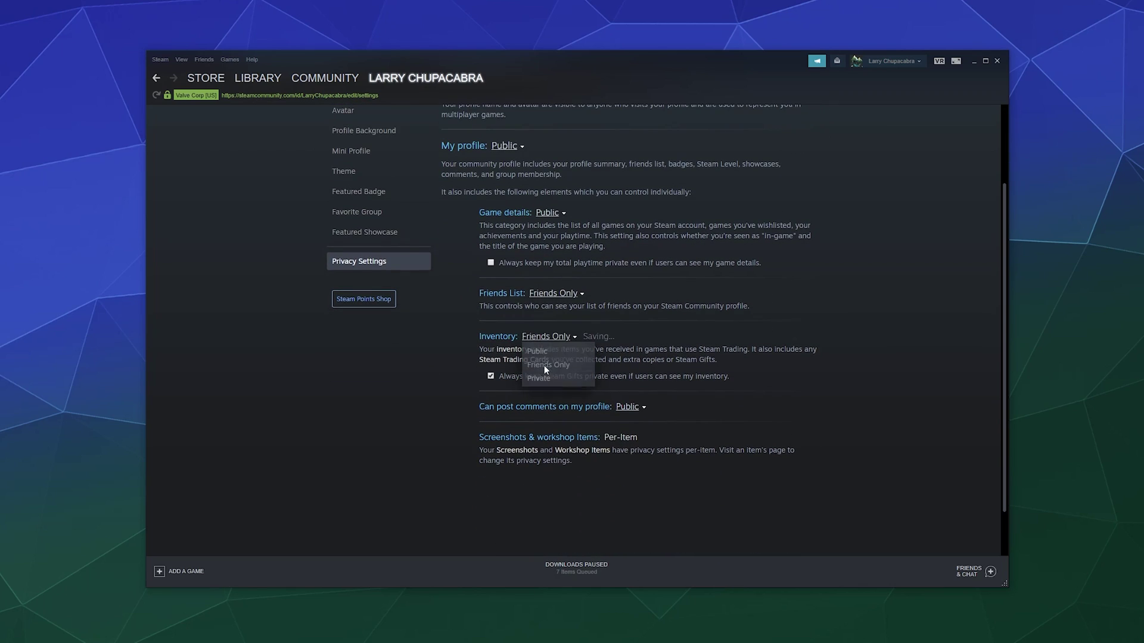
scroll(425, 372, up, 4)
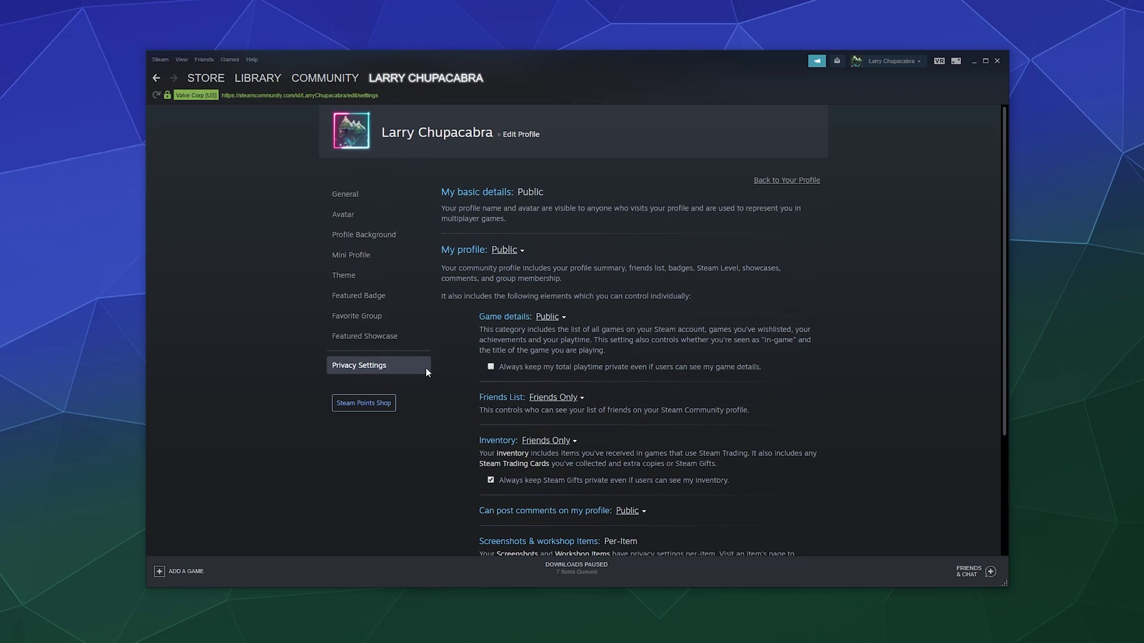
scroll(409, 478, down, 5)
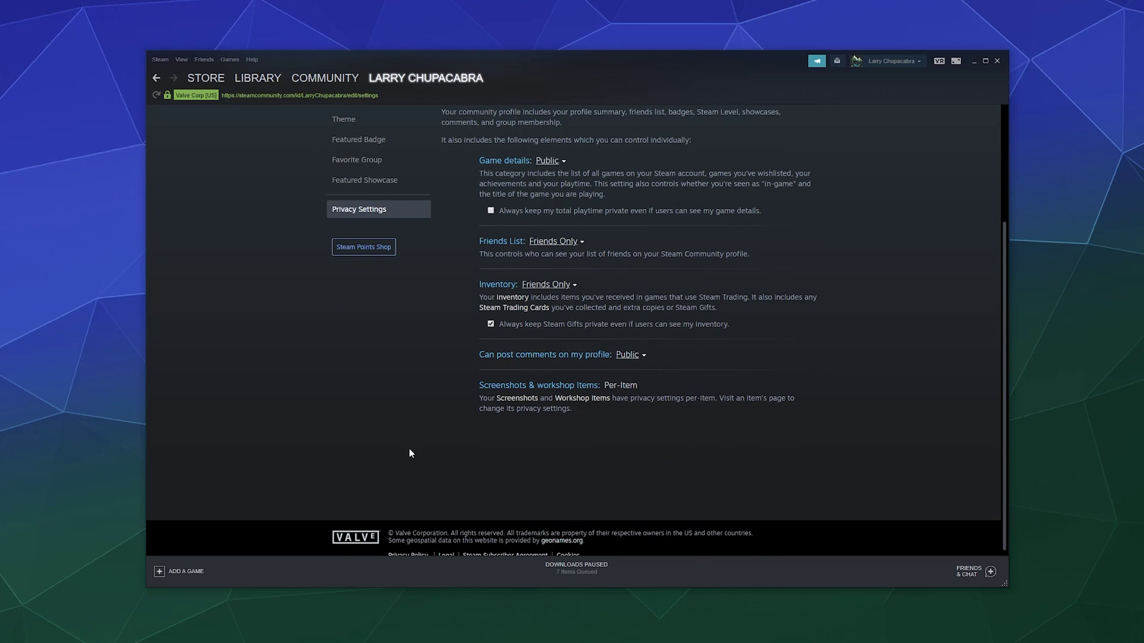
scroll(409, 454, up, 5)
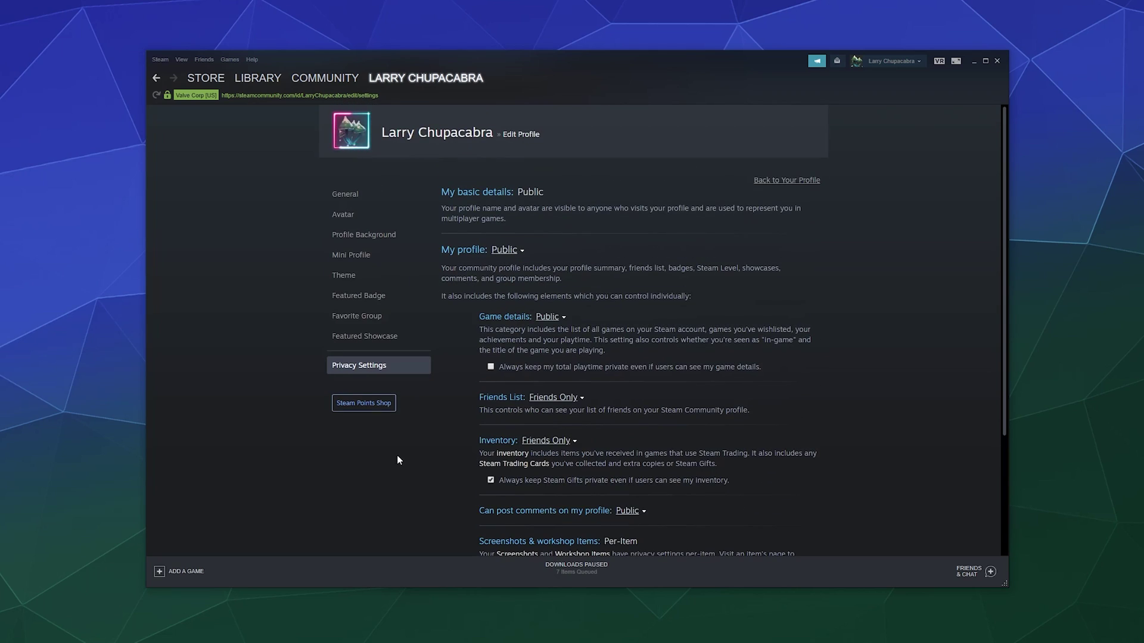
scroll(396, 435, down, 5)
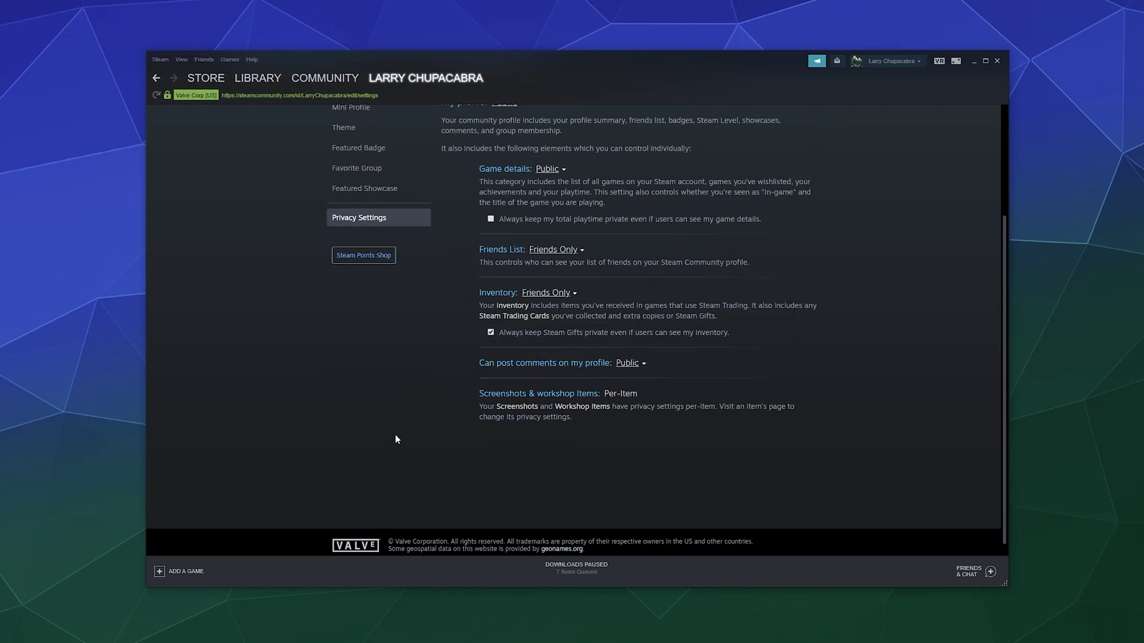
scroll(370, 393, up, 5)
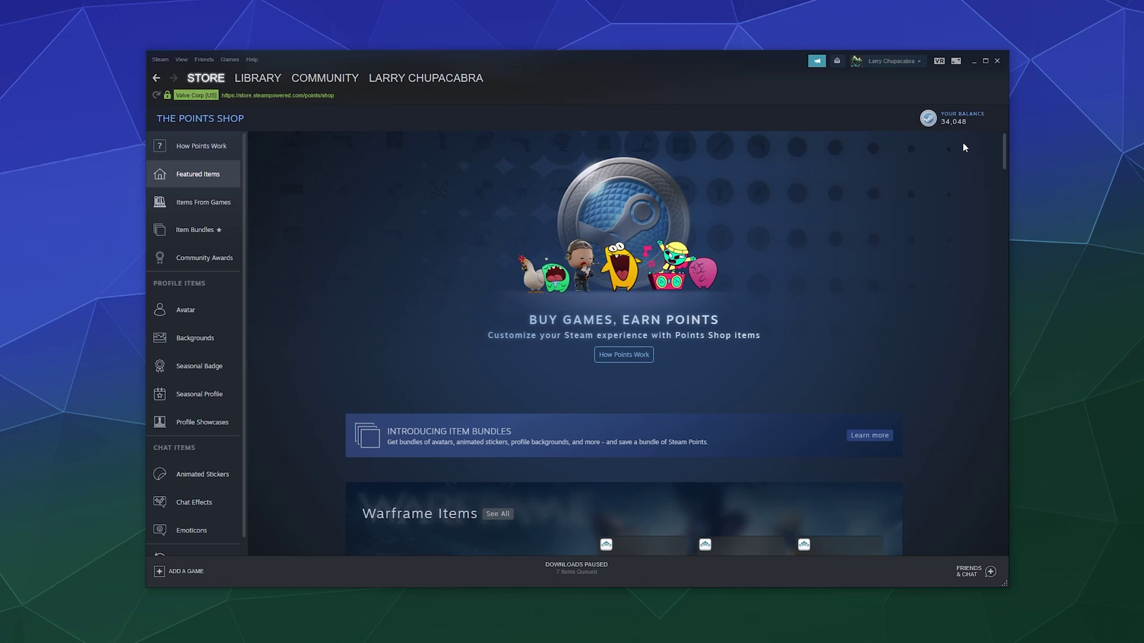
Open the Points Shop's explanation of how points work, and read how points are earned and used.
click(624, 355)
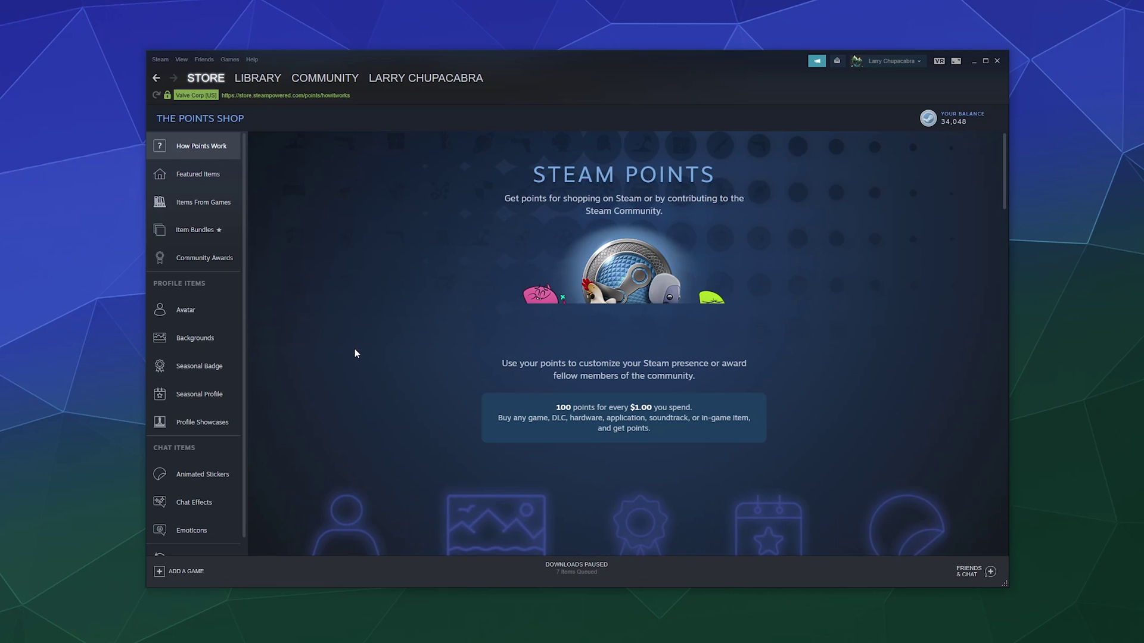
scroll(352, 355, down, 1)
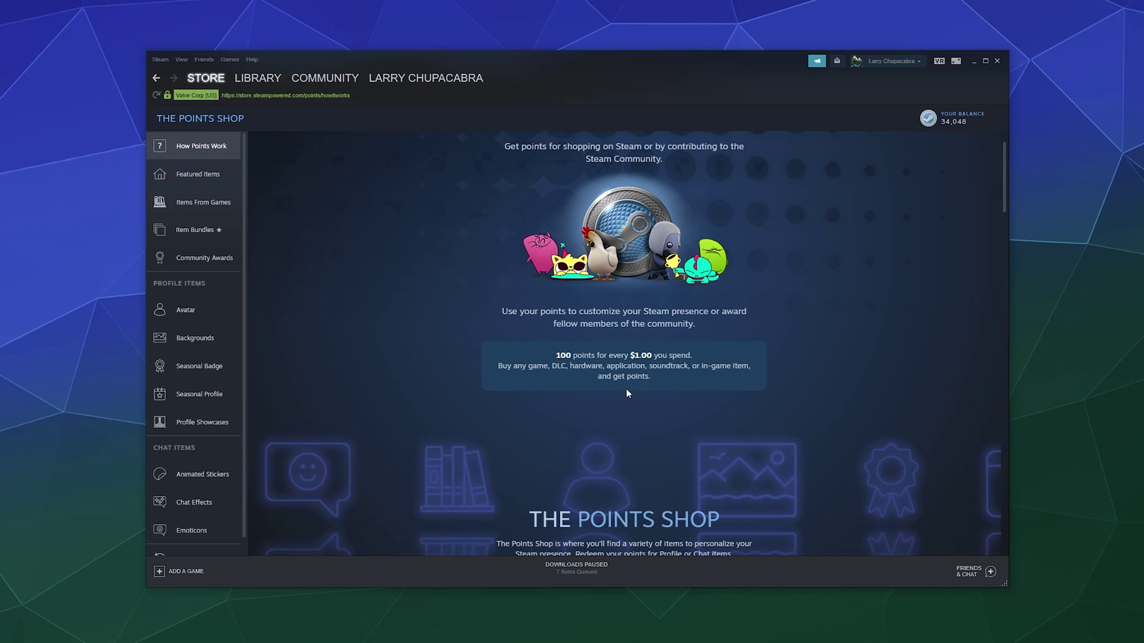
scroll(627, 393, down, 6)
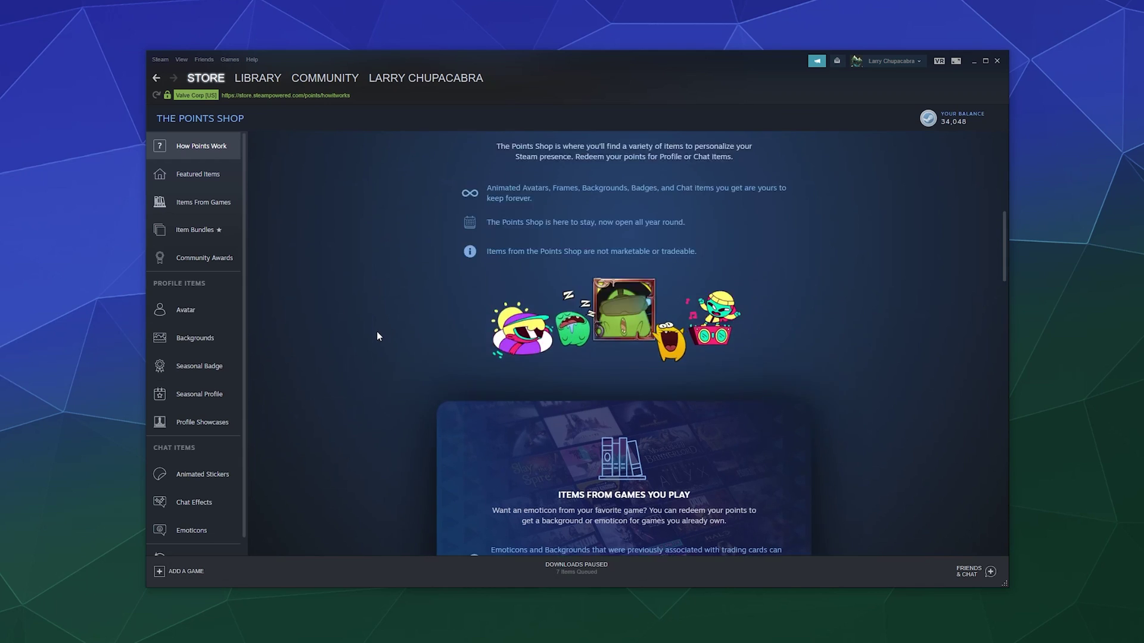
scroll(377, 333, up, 6)
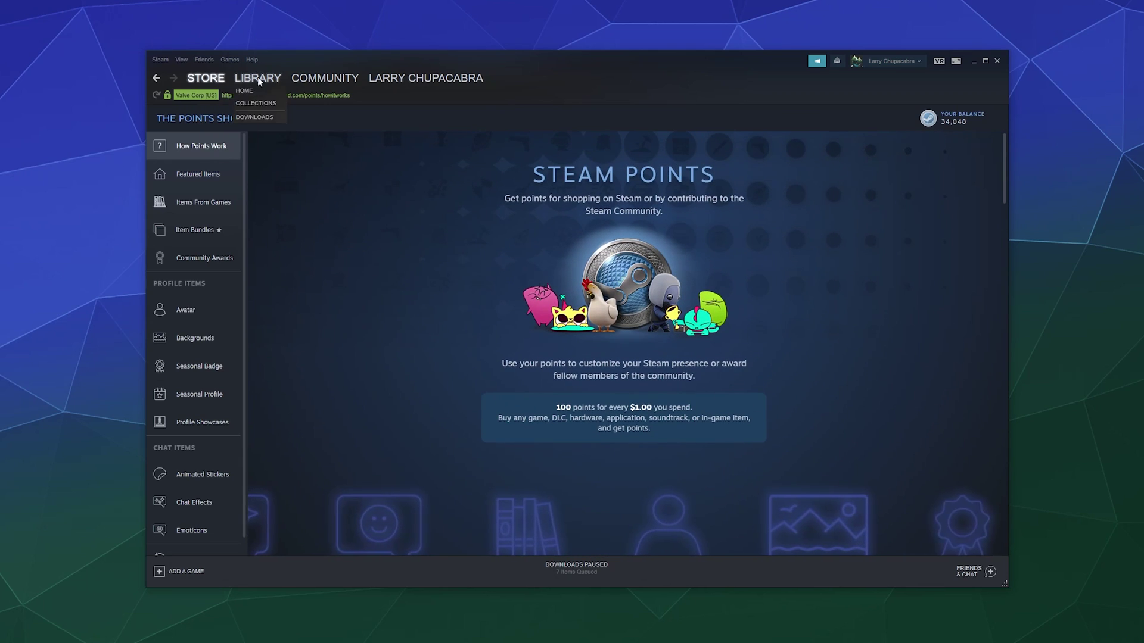
Return to the Points Shop's featured items and browse the new, popular and game-themed item collections.
click(156, 79)
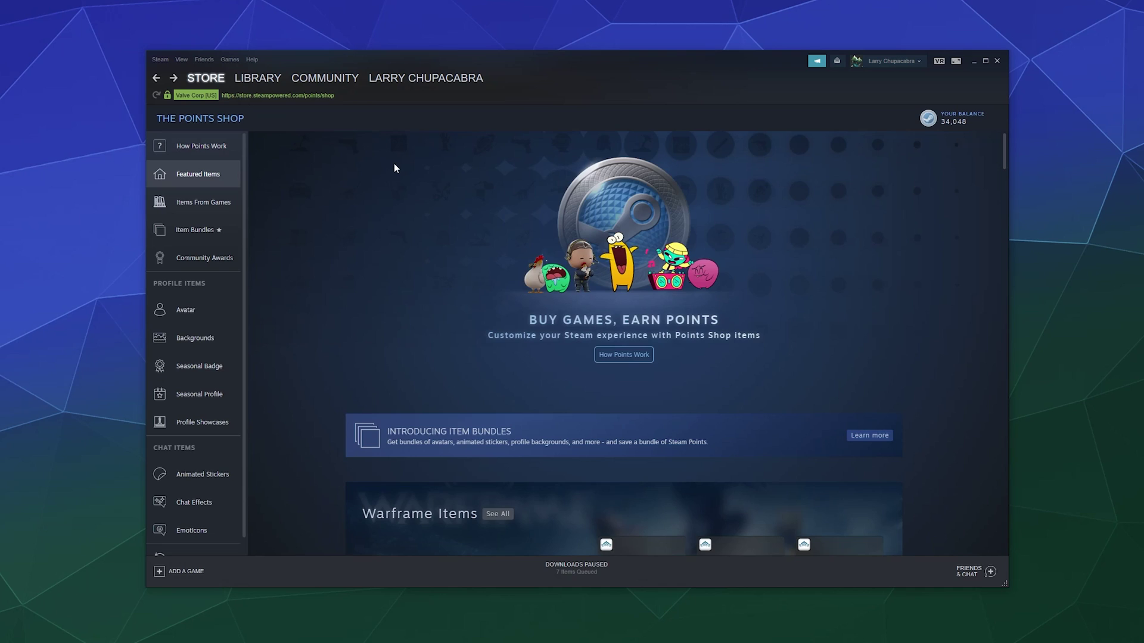
scroll(397, 211, down, 6)
scroll(311, 312, up, 2)
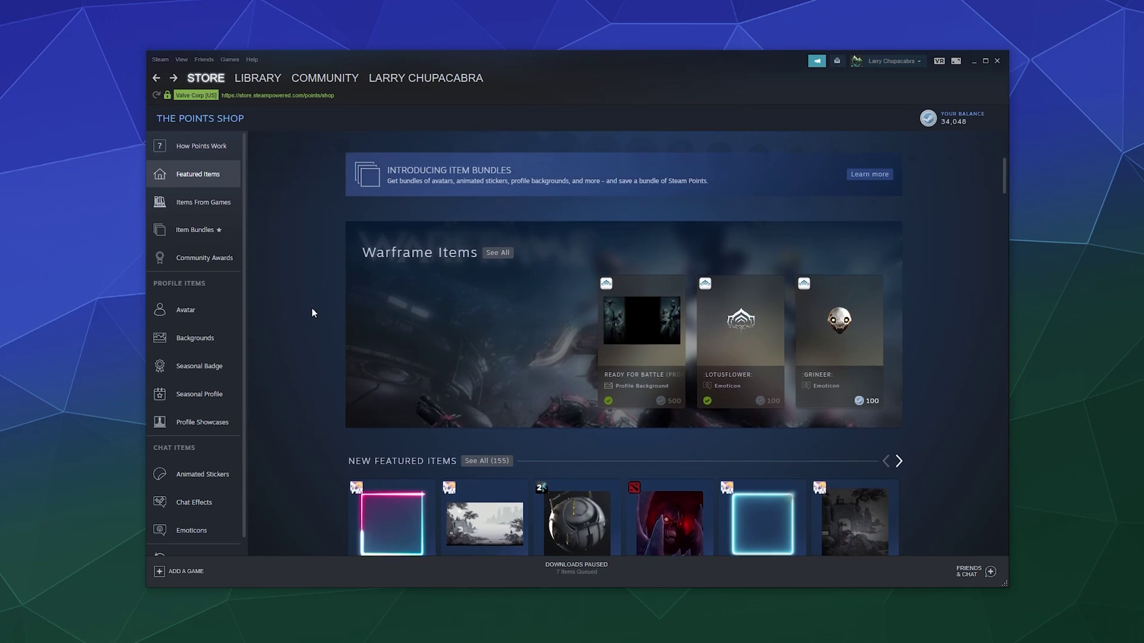
scroll(316, 334, down, 10)
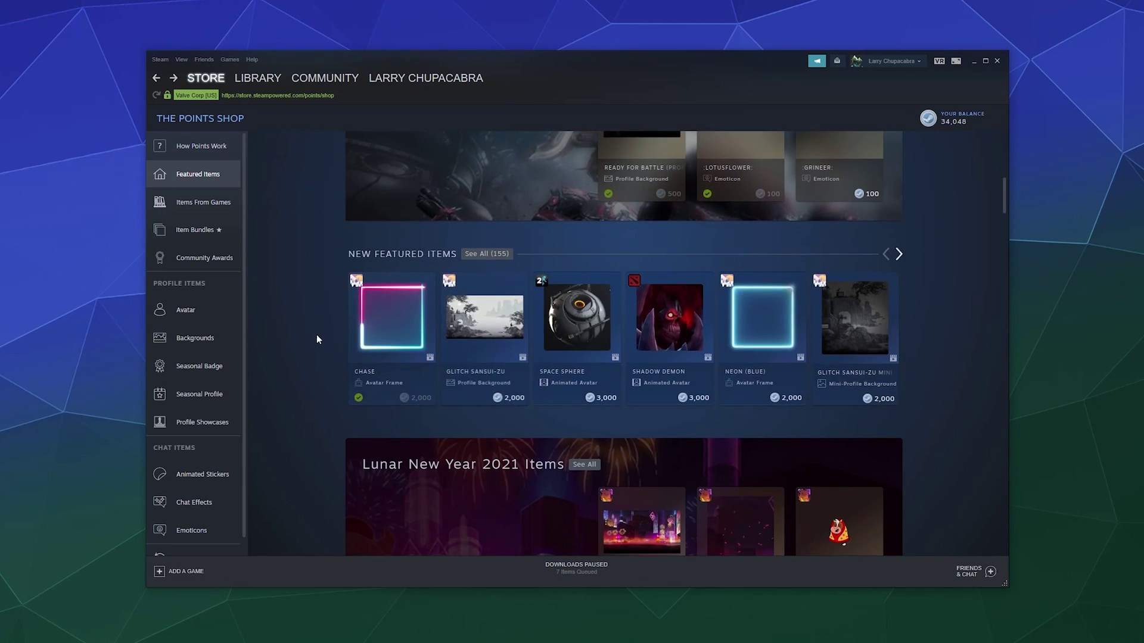
scroll(317, 332, up, 5)
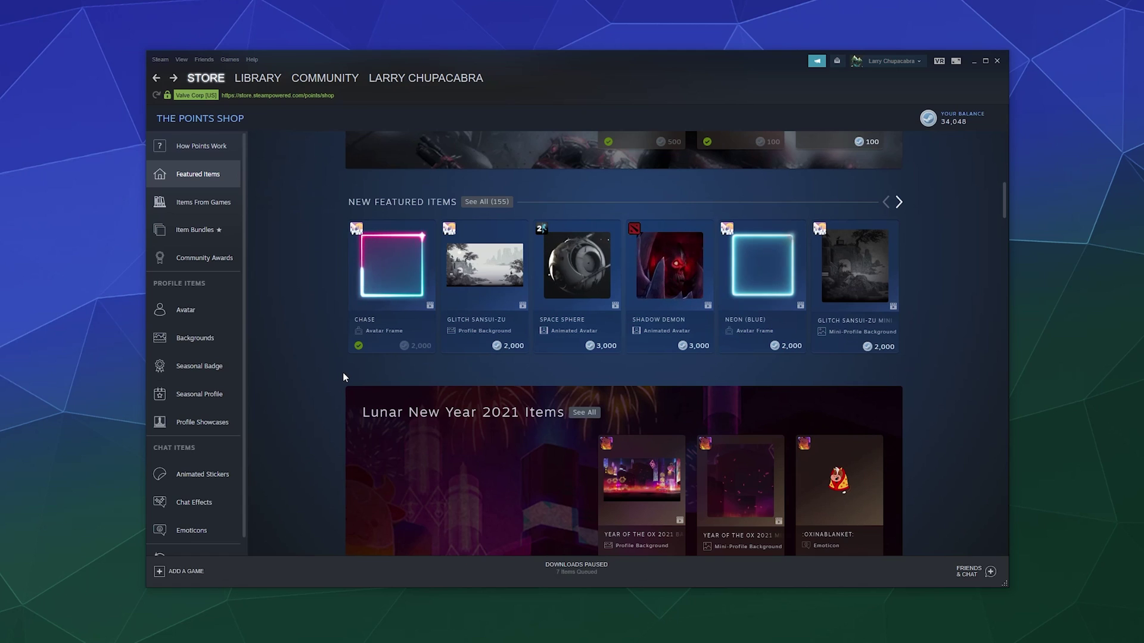
scroll(343, 373, down, 3)
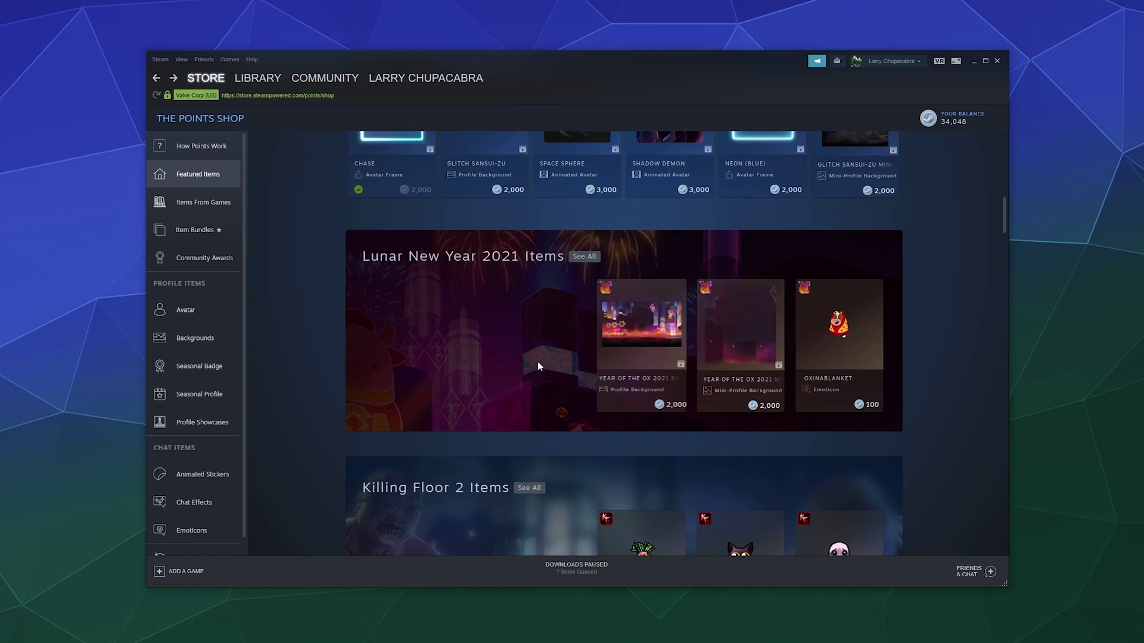
scroll(516, 339, down, 5)
scroll(471, 326, up, 1)
scroll(319, 268, down, 1)
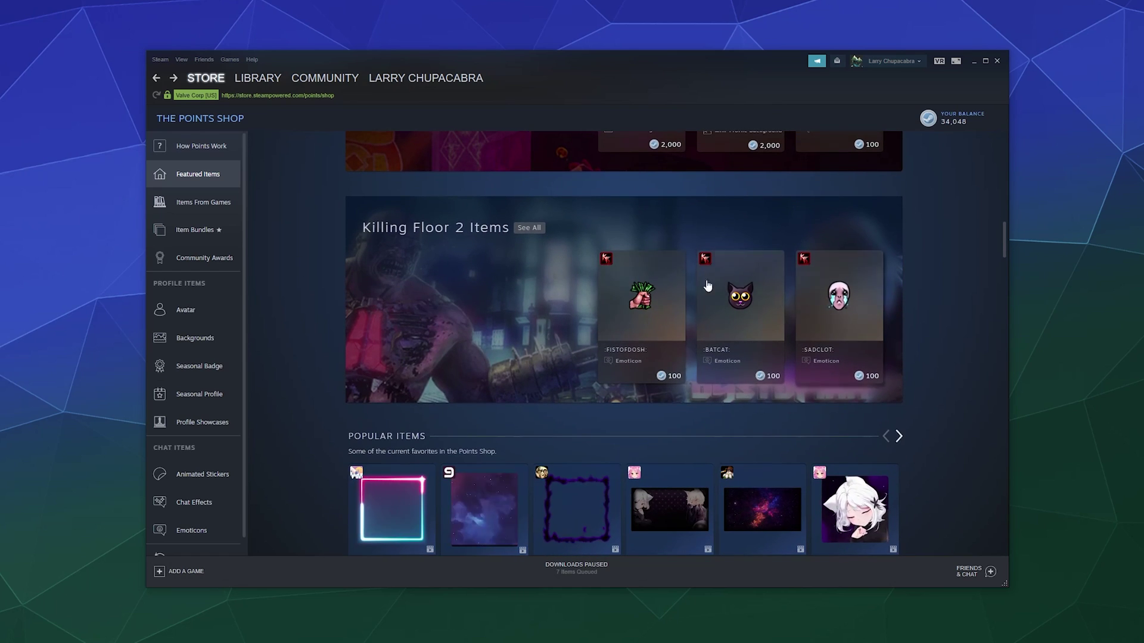
scroll(563, 323, down, 5)
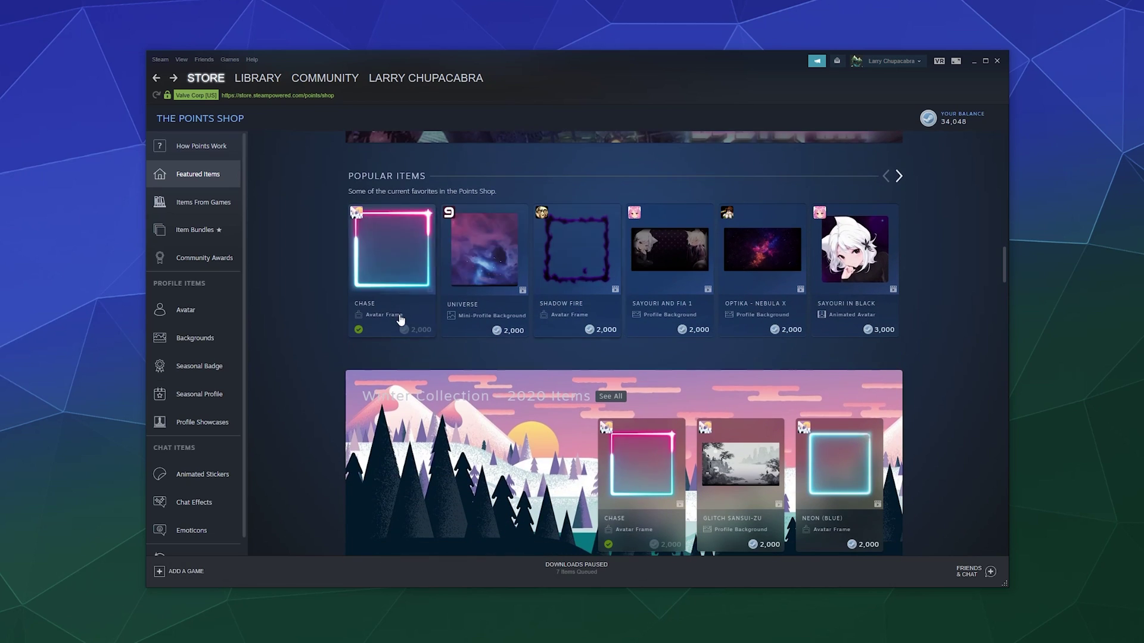
scroll(462, 279, down, 10)
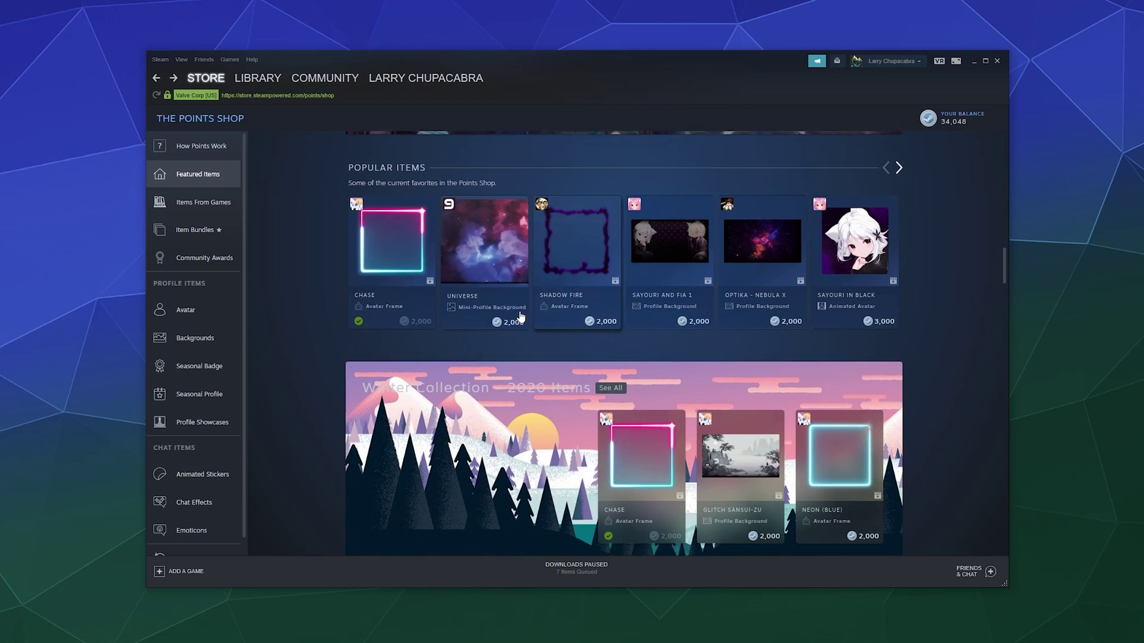
scroll(409, 280, down, 2)
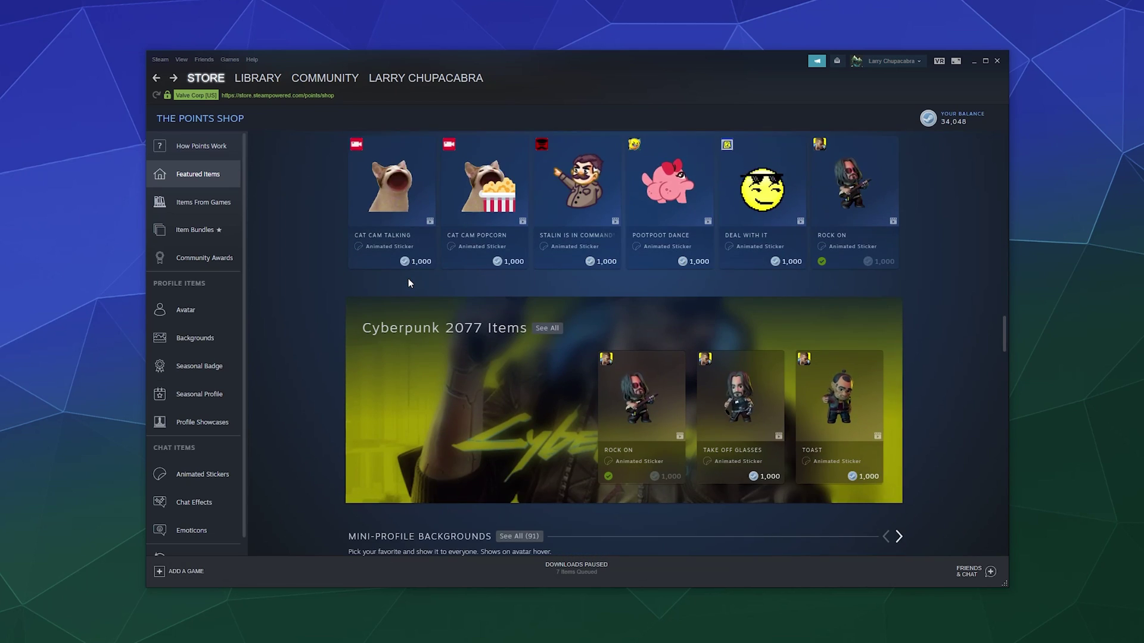
Open the Points Shop's avatar items and look over the animated avatars and avatar frames on offer.
scroll(408, 279, down, 1)
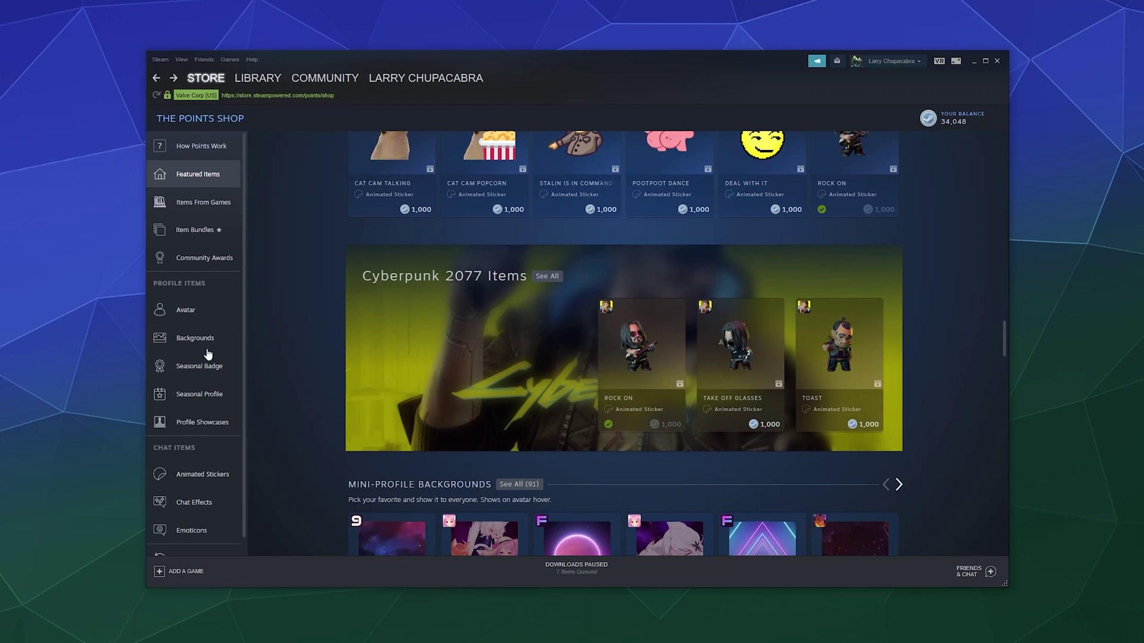
click(185, 310)
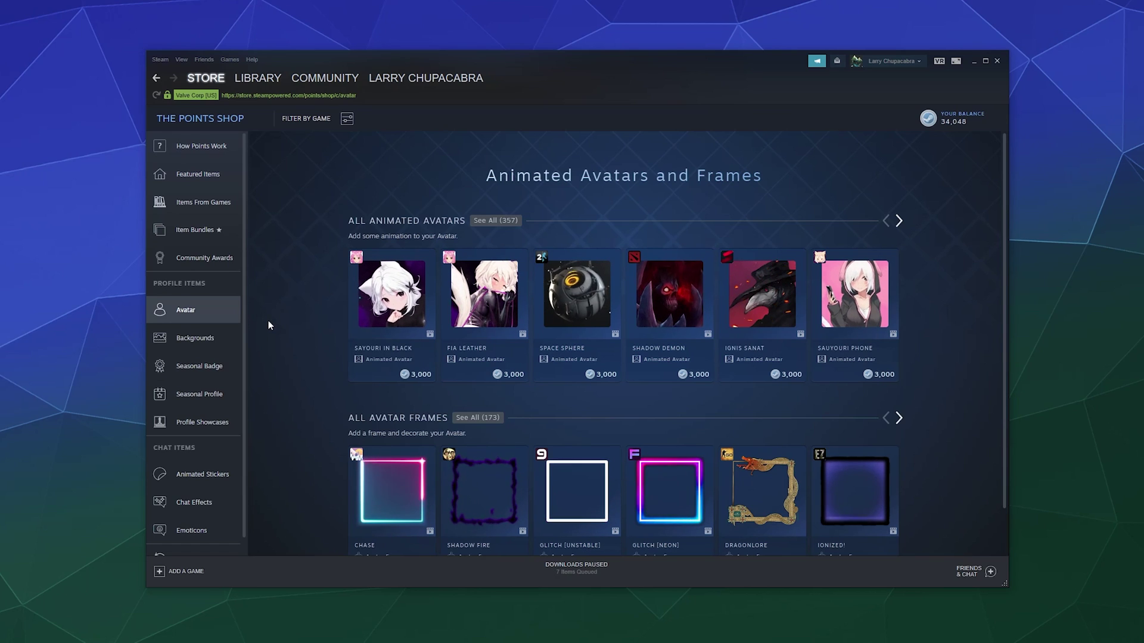
scroll(266, 323, down, 1)
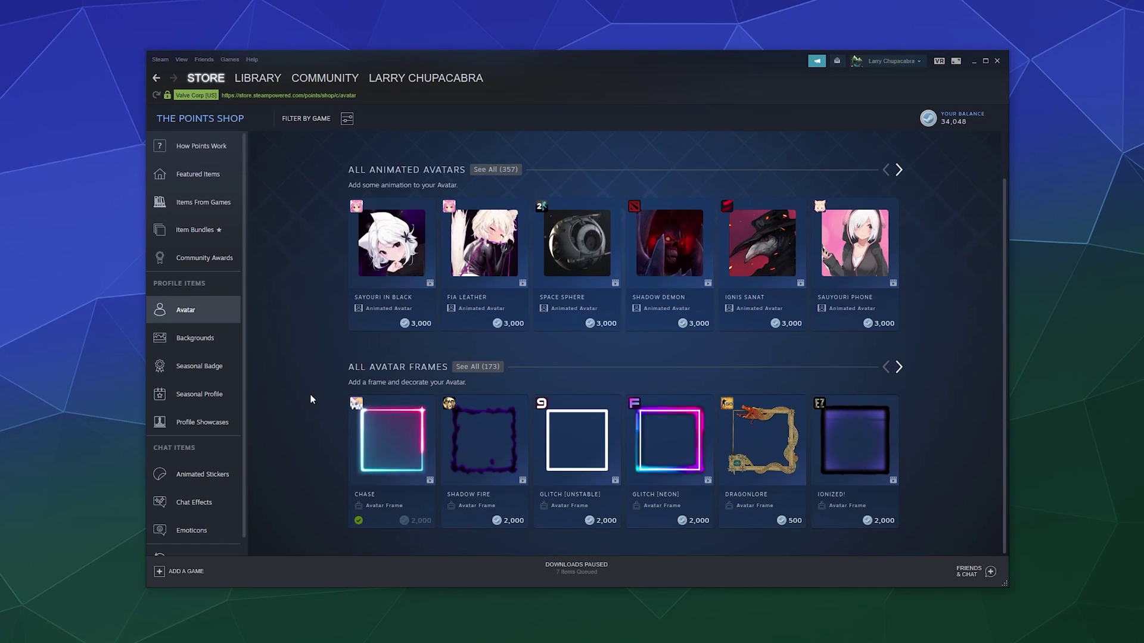
scroll(677, 343, up, 1)
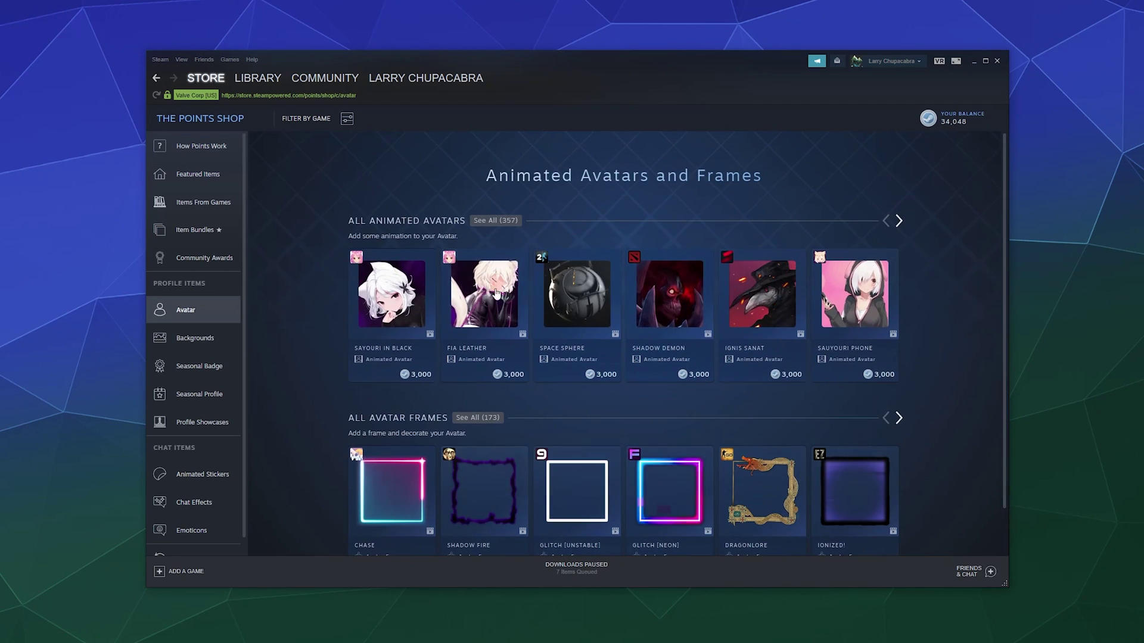
click(196, 338)
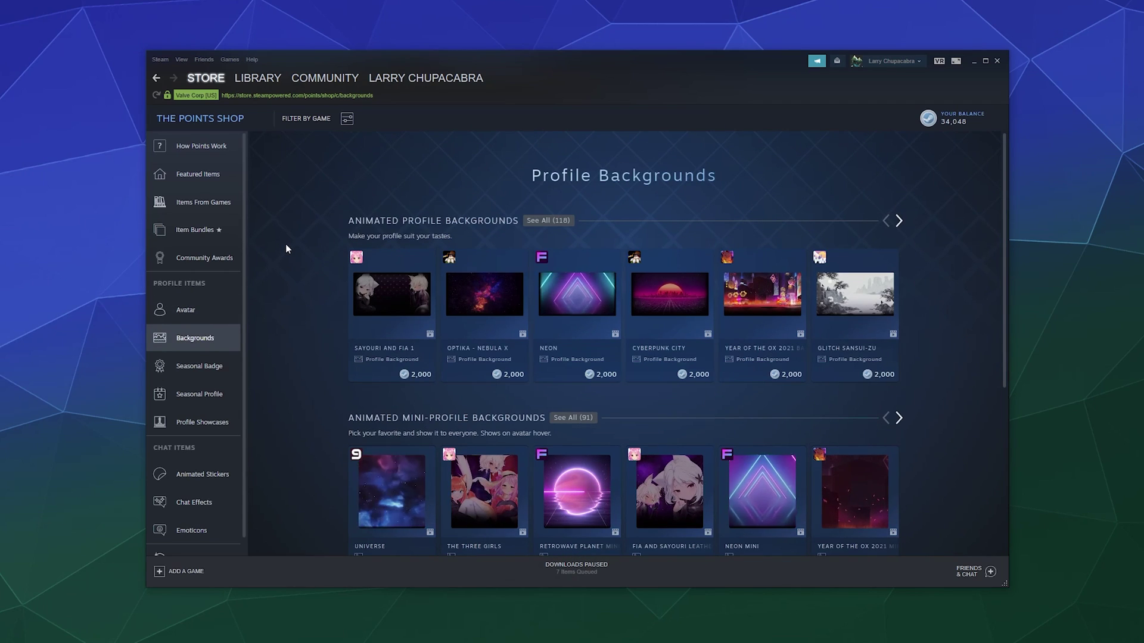
scroll(275, 292, down, 1)
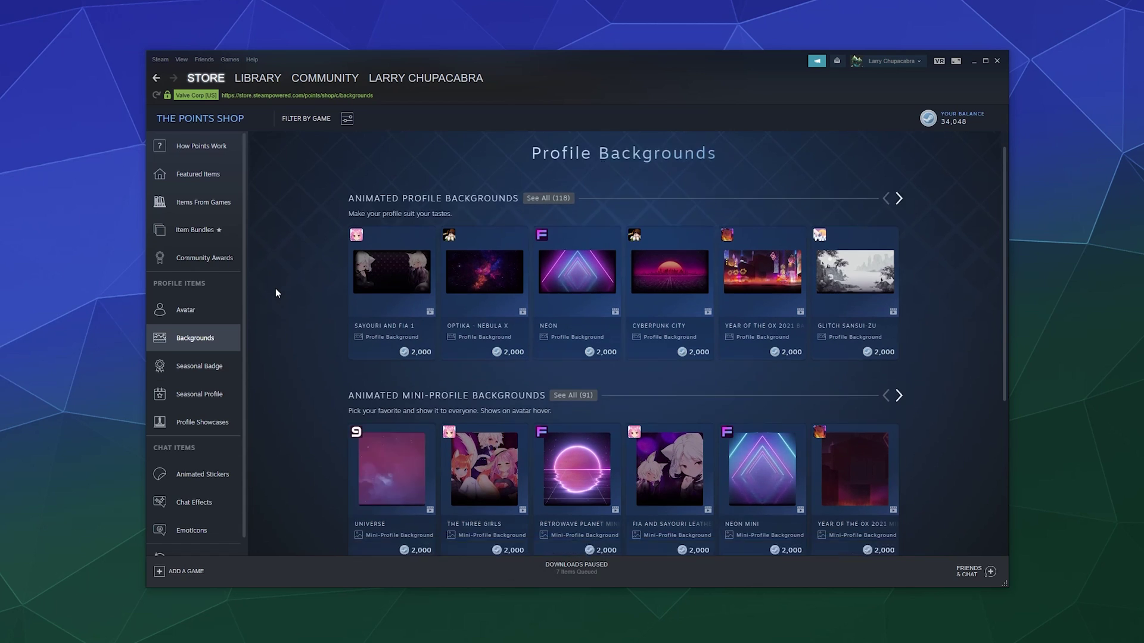
scroll(275, 292, down, 3)
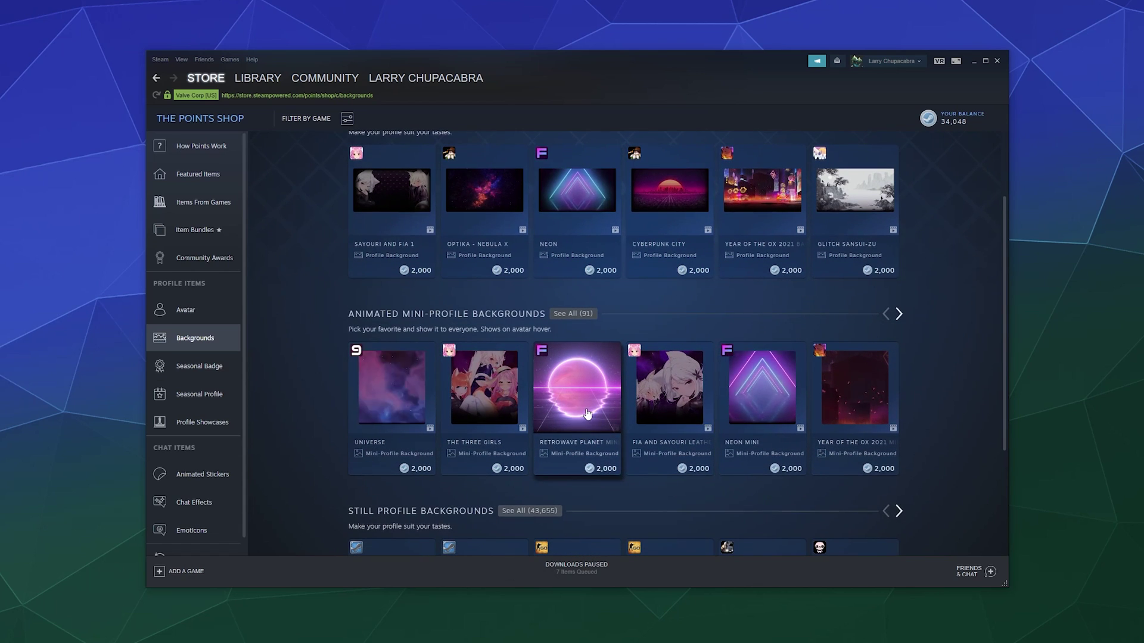
scroll(586, 413, down, 5)
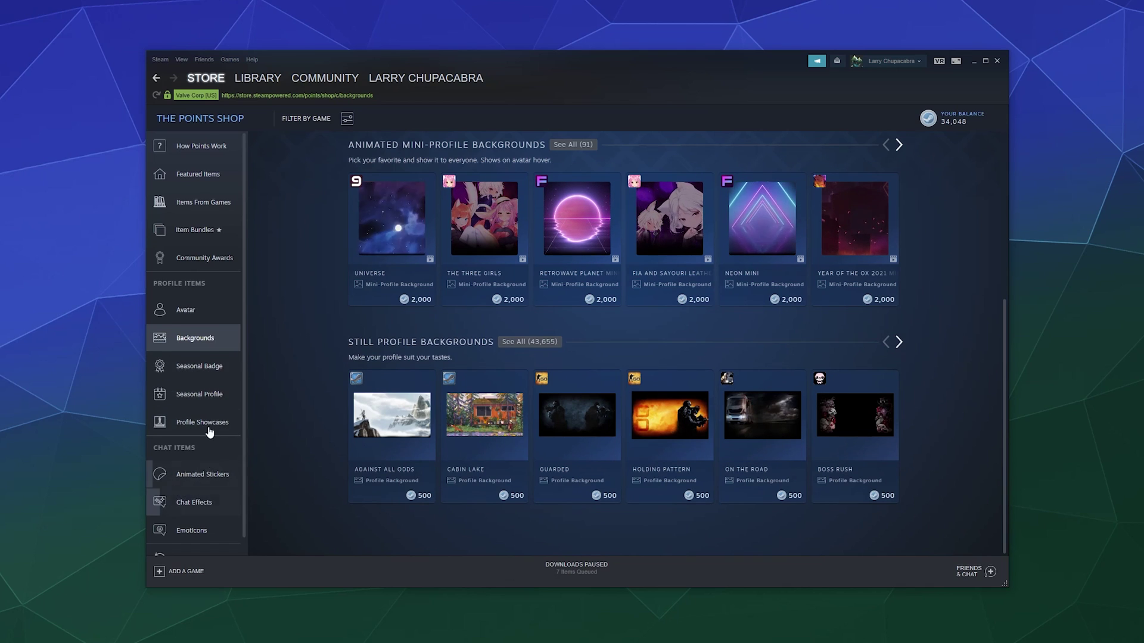
scroll(209, 432, down, 1)
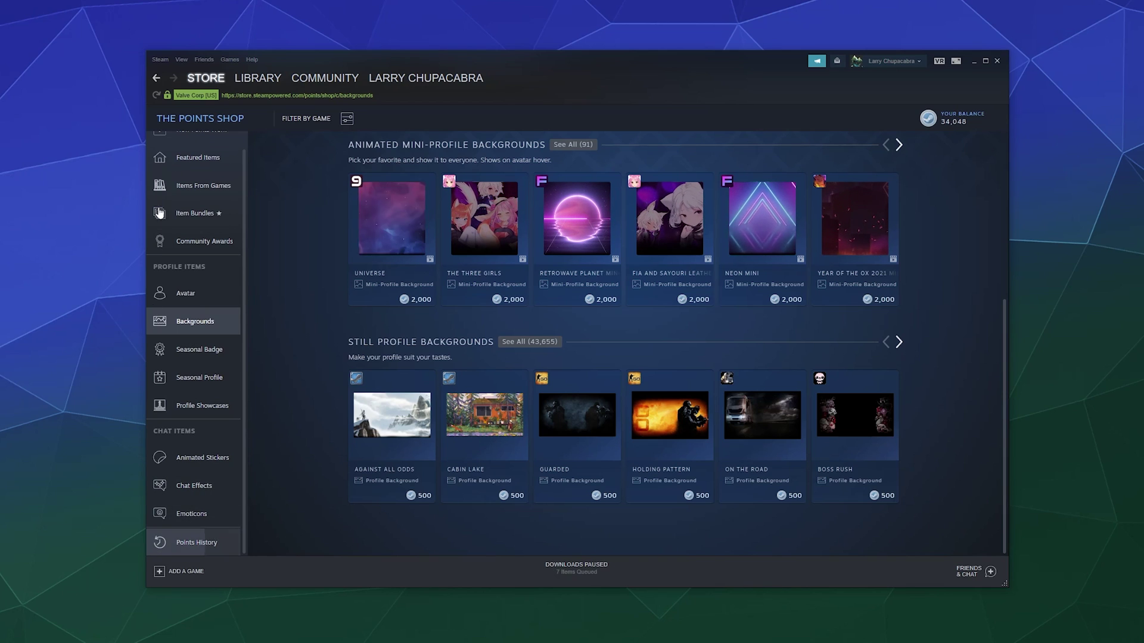
scroll(179, 244, up, 1)
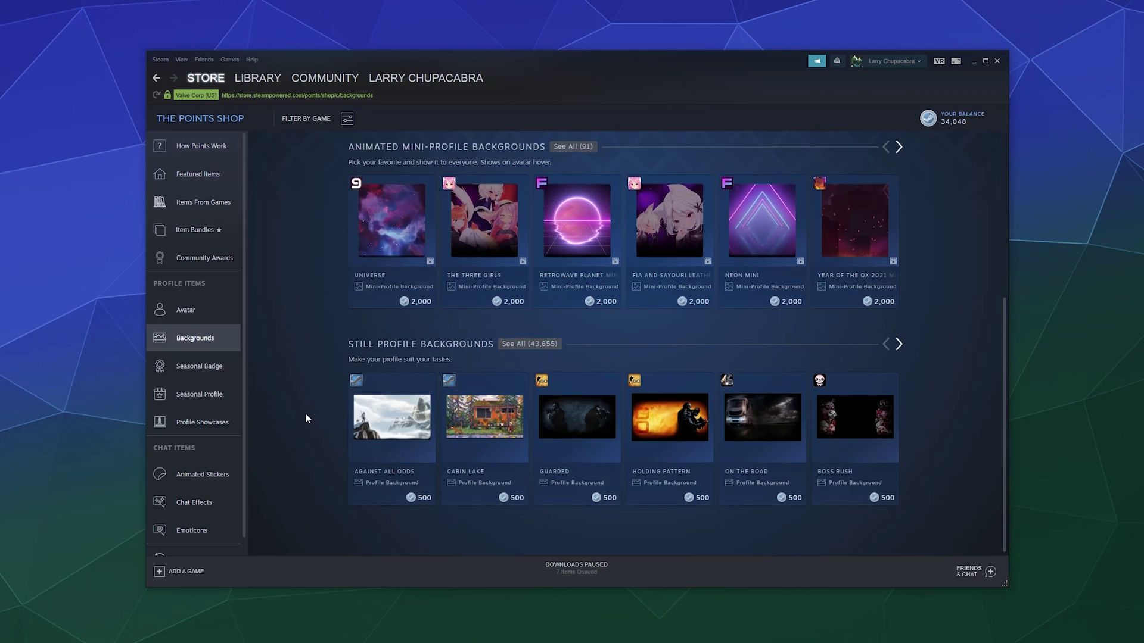
scroll(308, 419, up, 5)
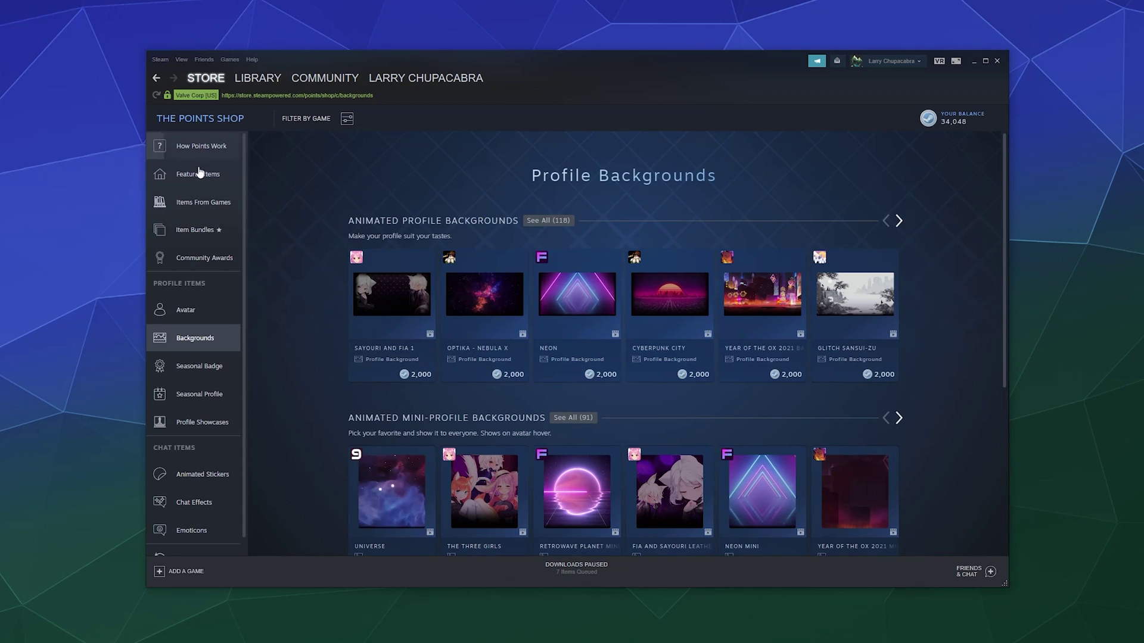
scroll(217, 360, down, 1)
scroll(299, 339, down, 3)
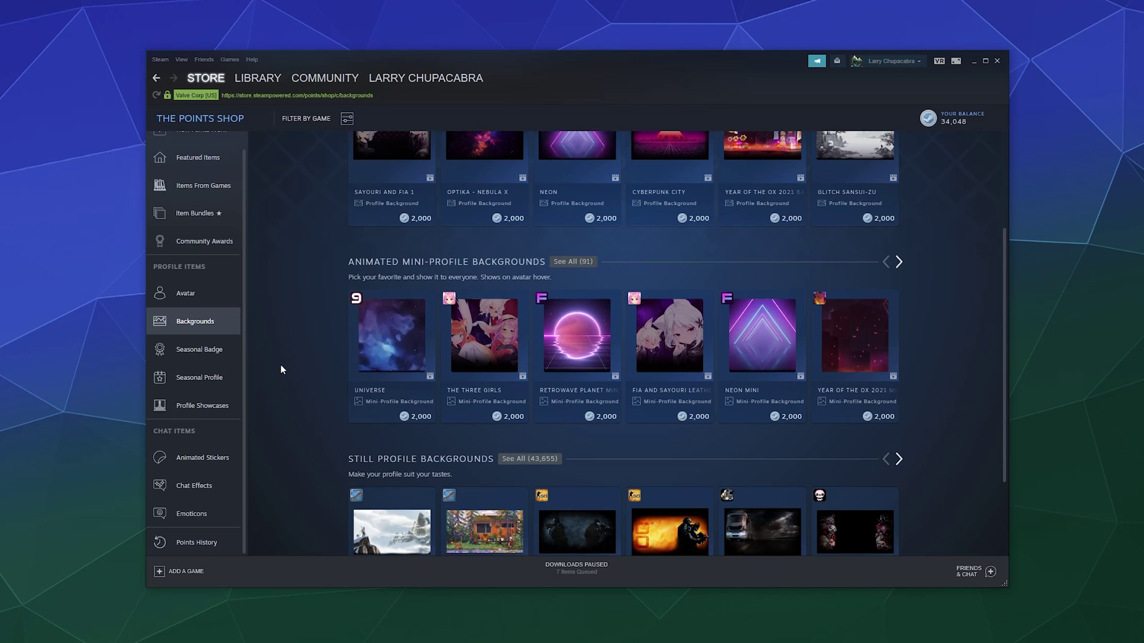
From the full list of animated mini-profile backgrounds, buy Universe for 2,000 points and equip it as the mini-profile background.
click(573, 262)
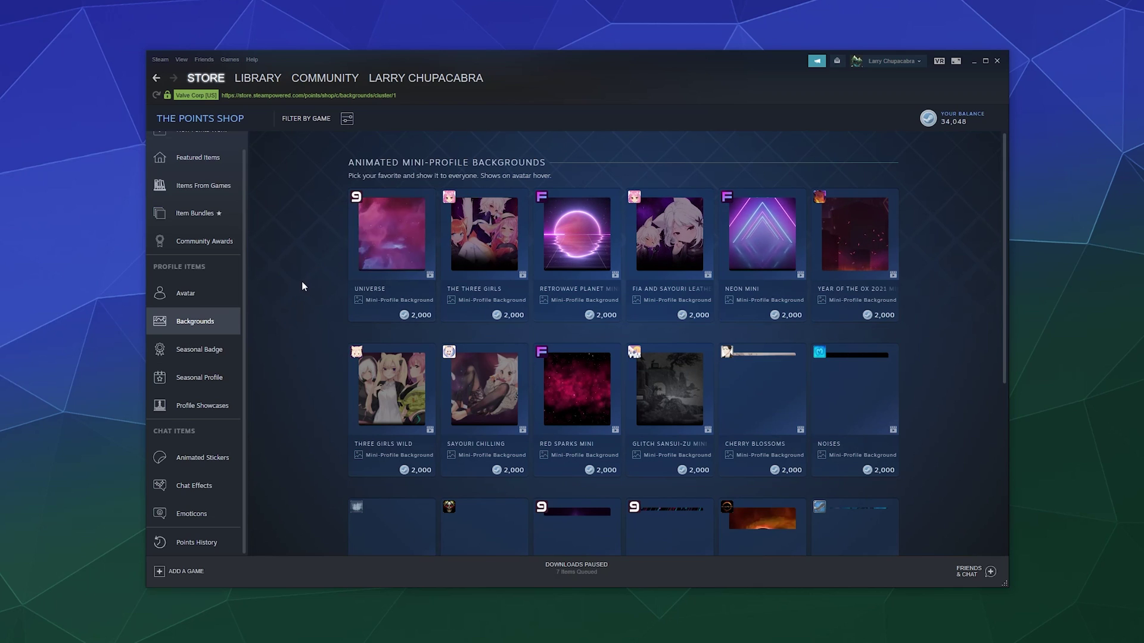
scroll(299, 284, down, 5)
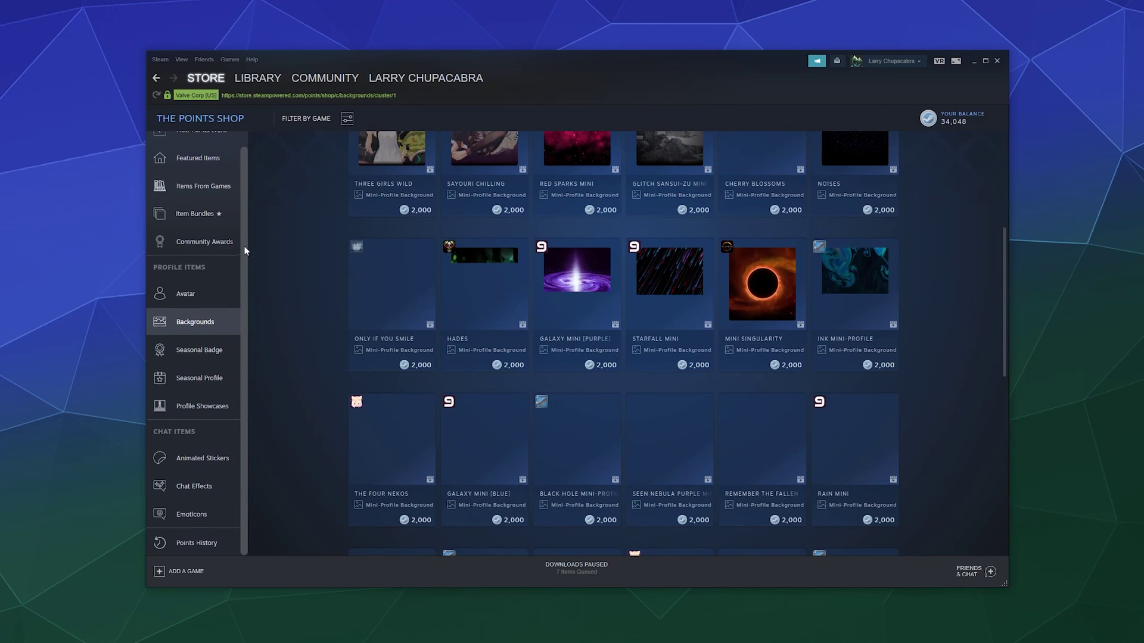
scroll(244, 245, up, 1)
scroll(332, 358, up, 5)
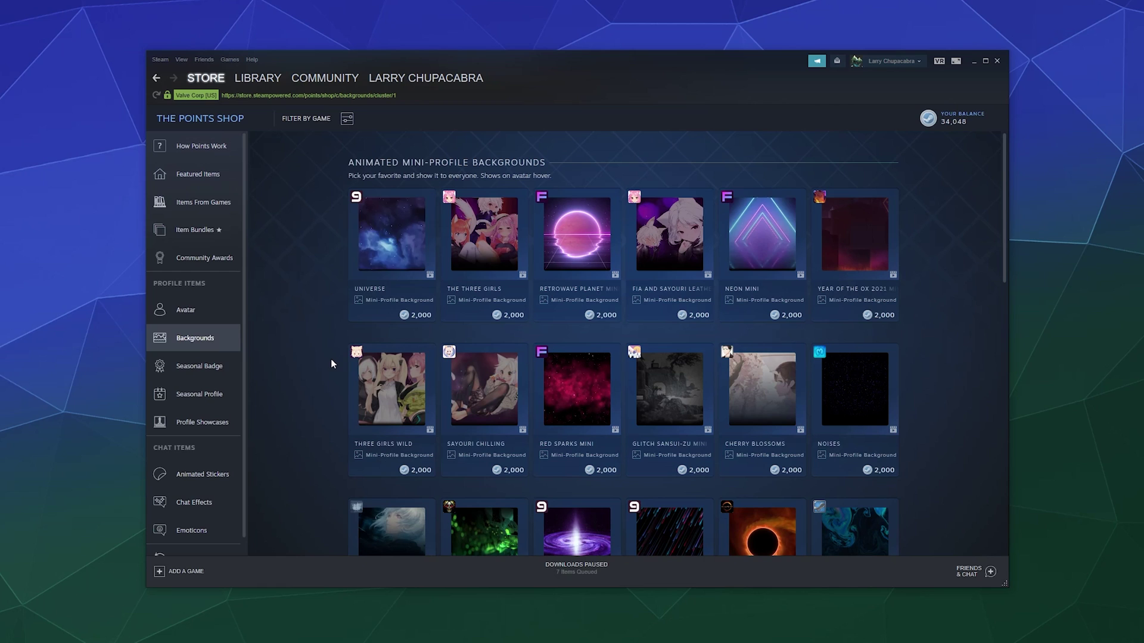
click(392, 242)
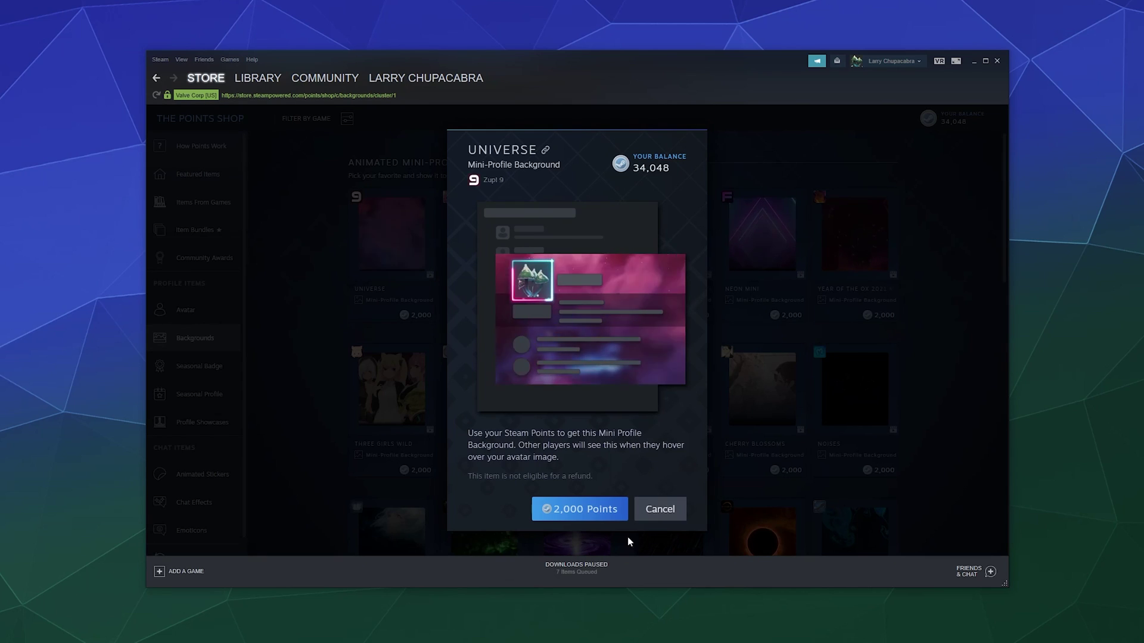
click(612, 508)
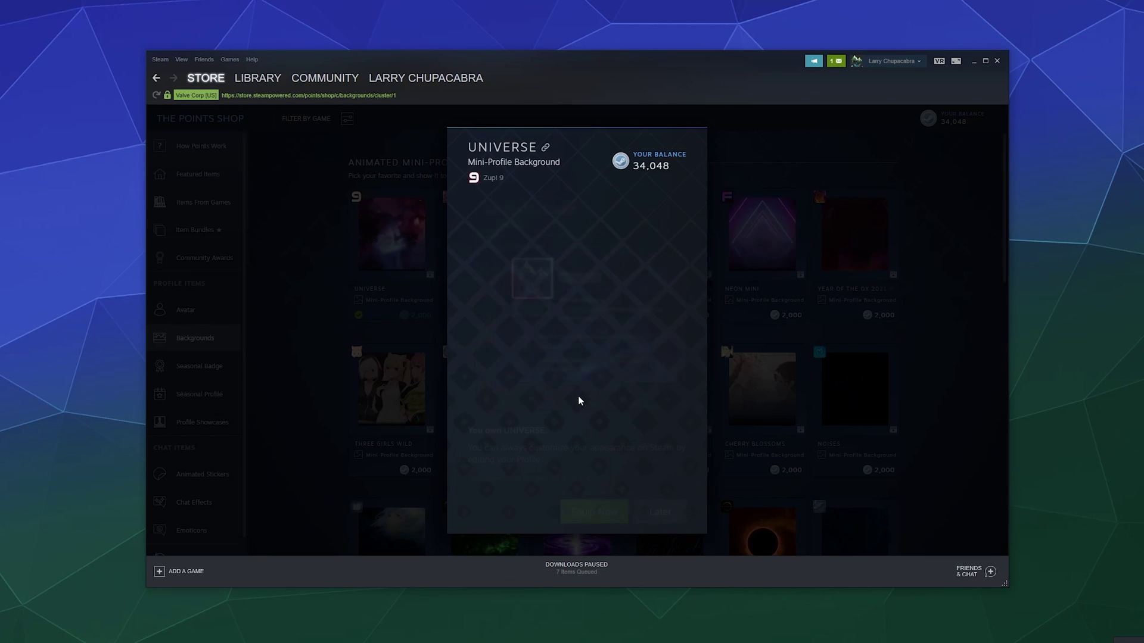
click(593, 511)
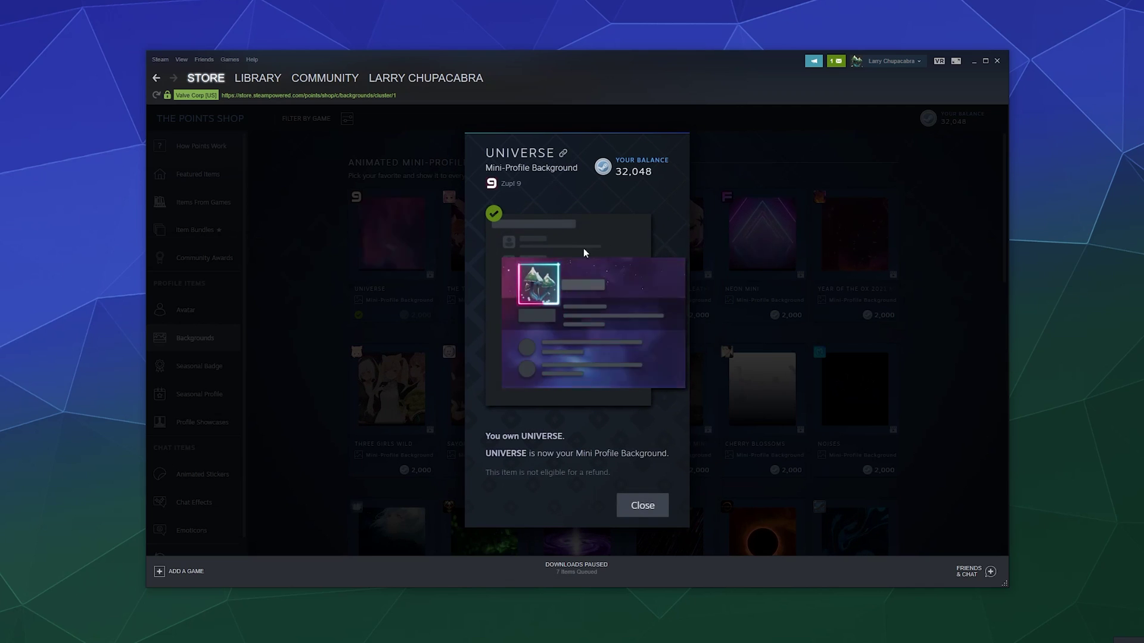
click(652, 507)
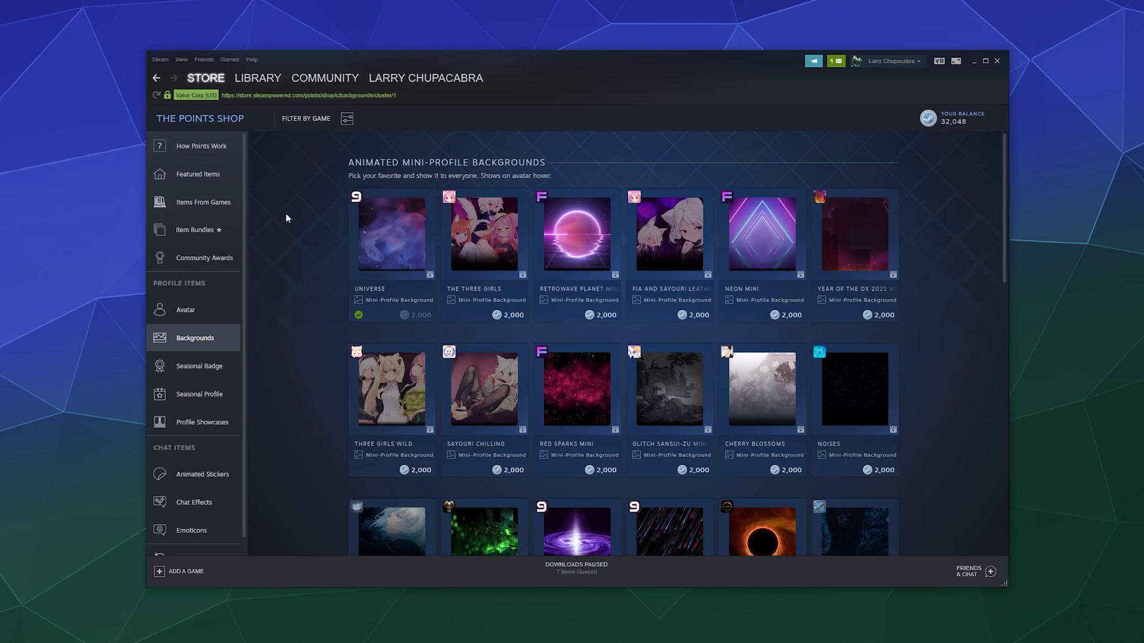
Open the complete list of animated avatars and browse through the available designs.
click(196, 310)
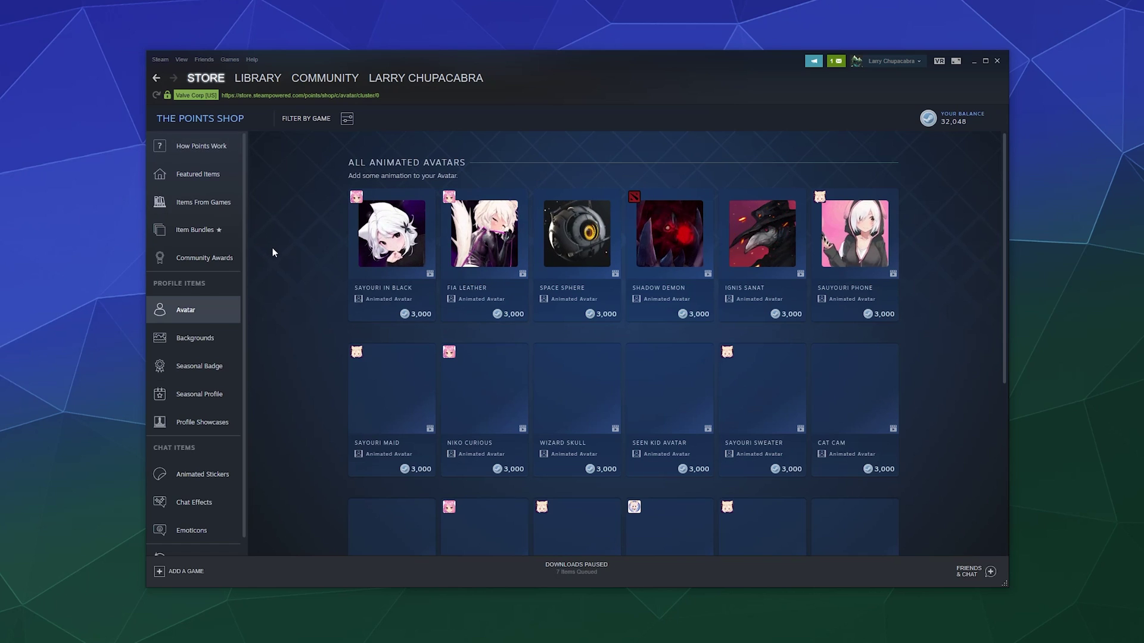
scroll(280, 264, down, 2)
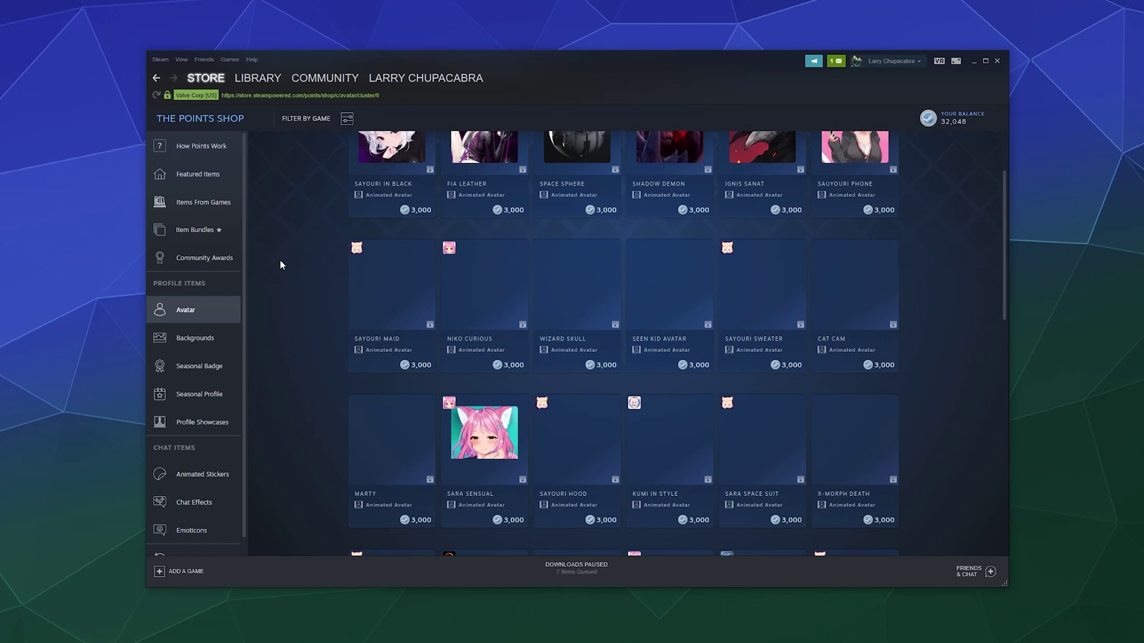
scroll(280, 262, up, 2)
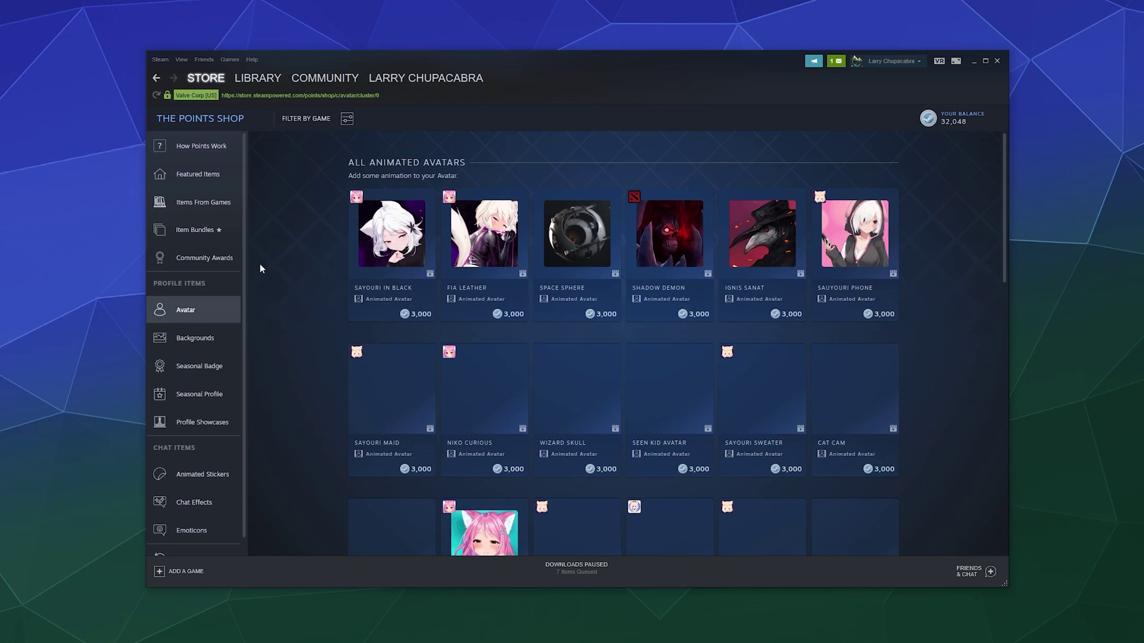
scroll(264, 274, down, 5)
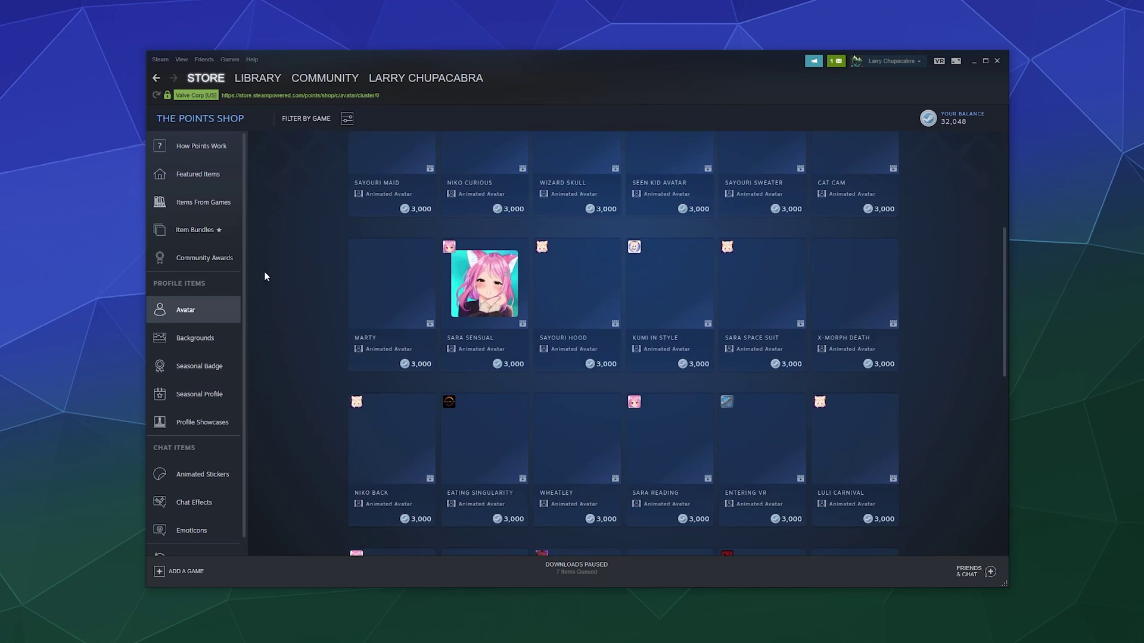
scroll(265, 276, down, 15)
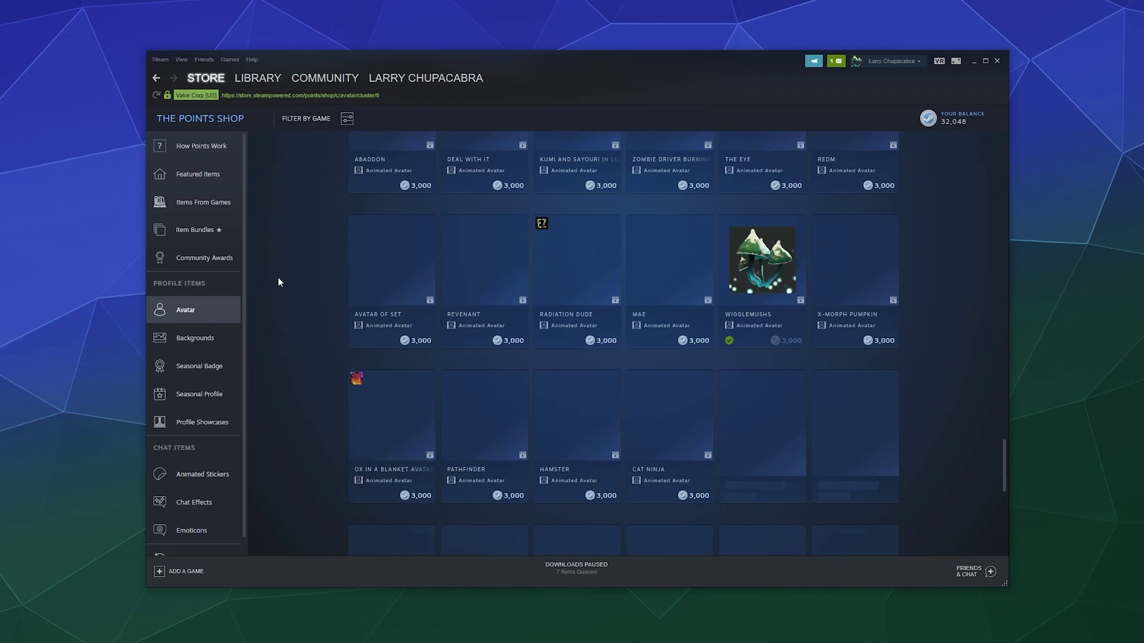
scroll(278, 281, down, 6)
scroll(277, 282, up, 7)
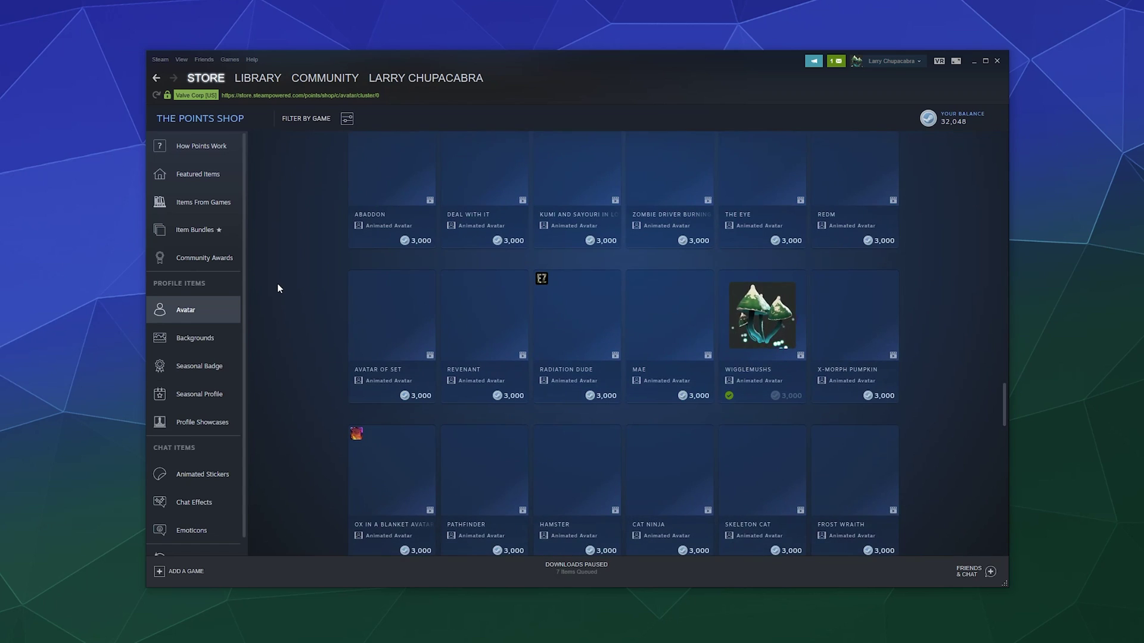
scroll(277, 291, down, 8)
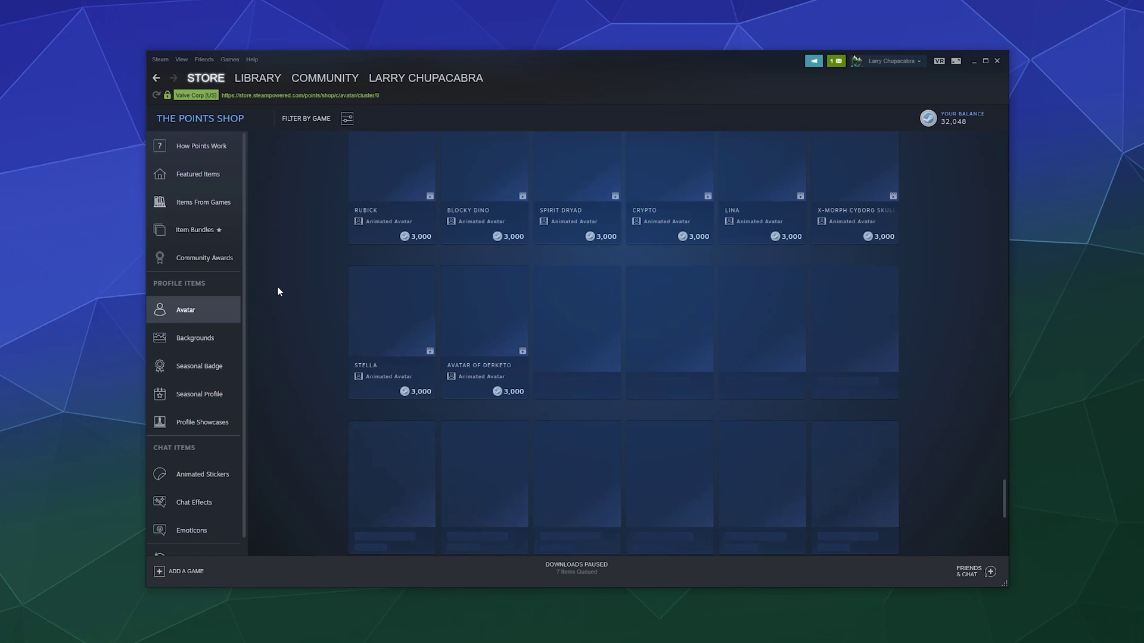
scroll(277, 287, up, 10)
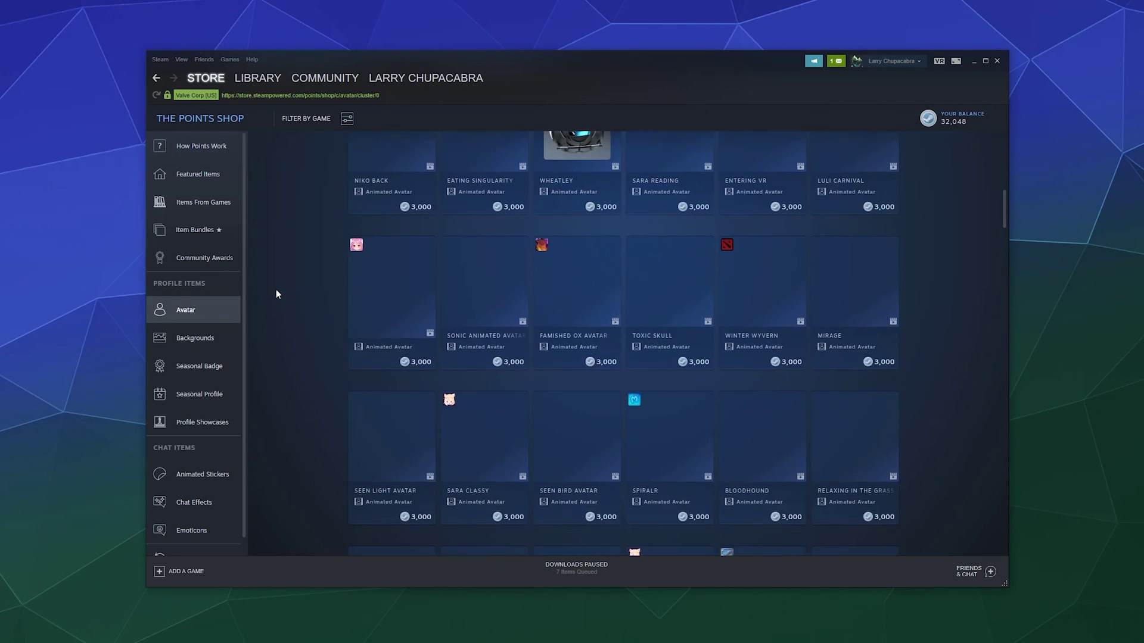
scroll(276, 291, up, 6)
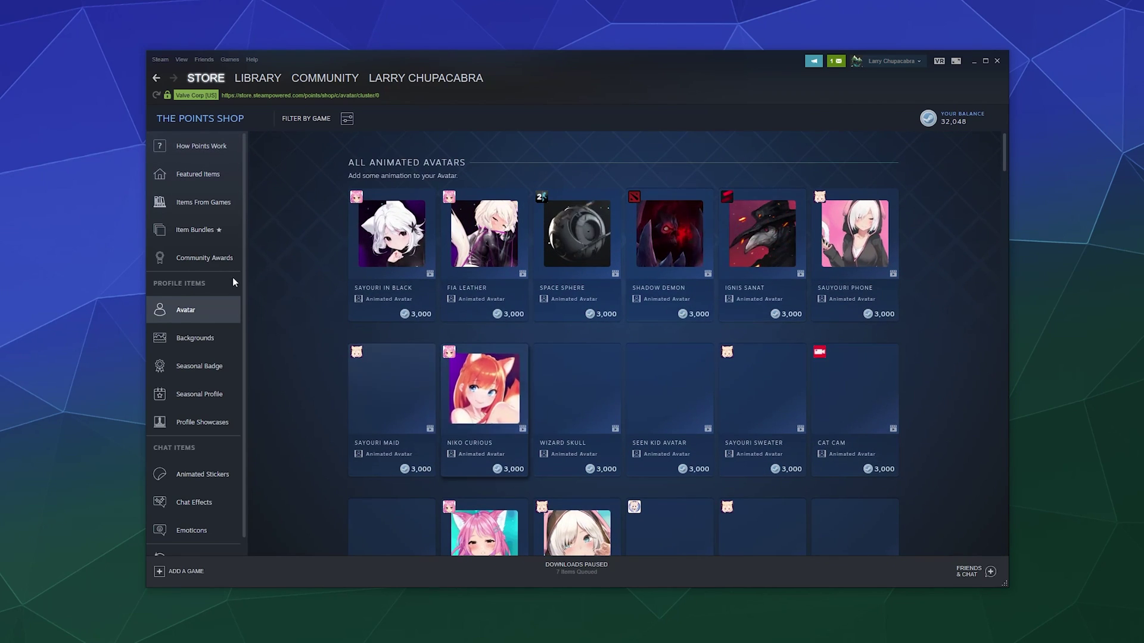
Leave the full animated avatar list and open the account's own profile page to view its showcases.
click(156, 78)
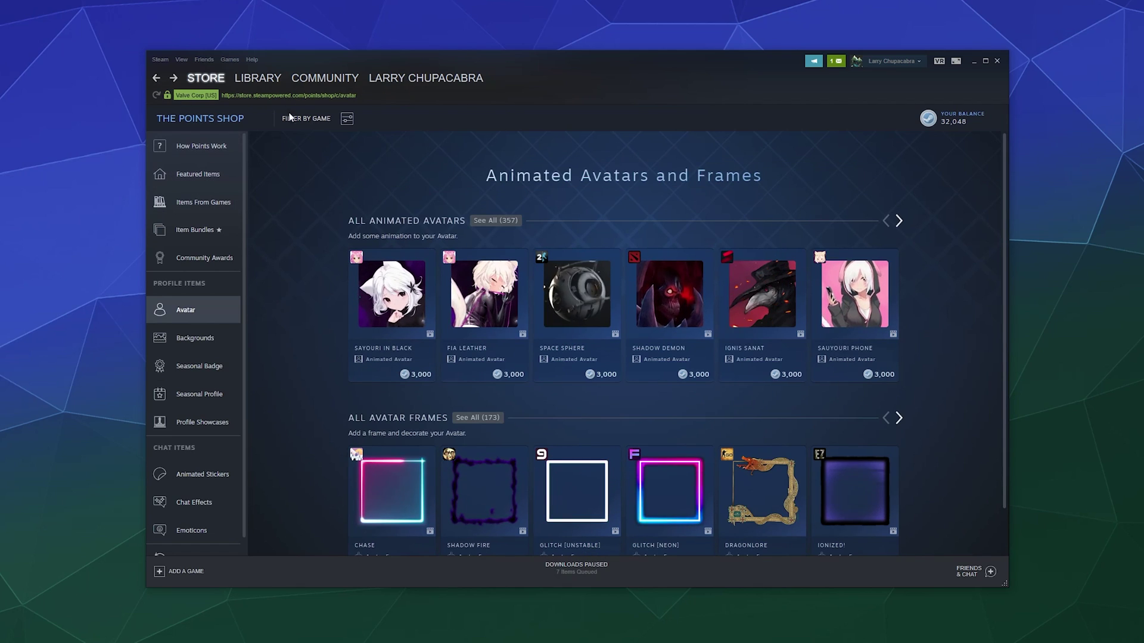
mouse_move(398, 80)
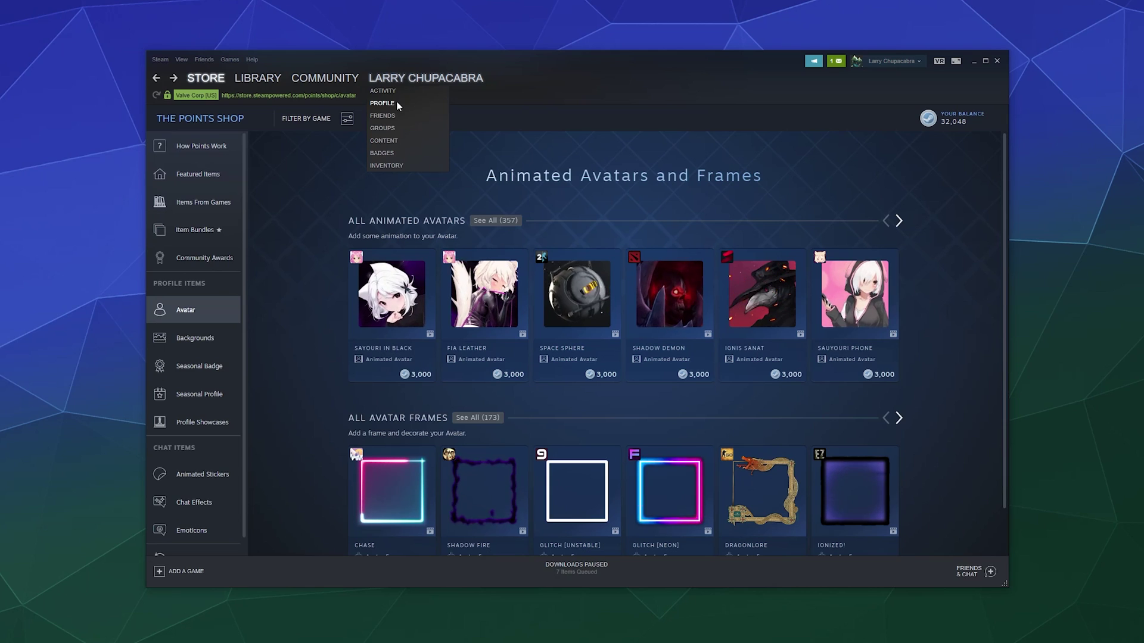
click(396, 104)
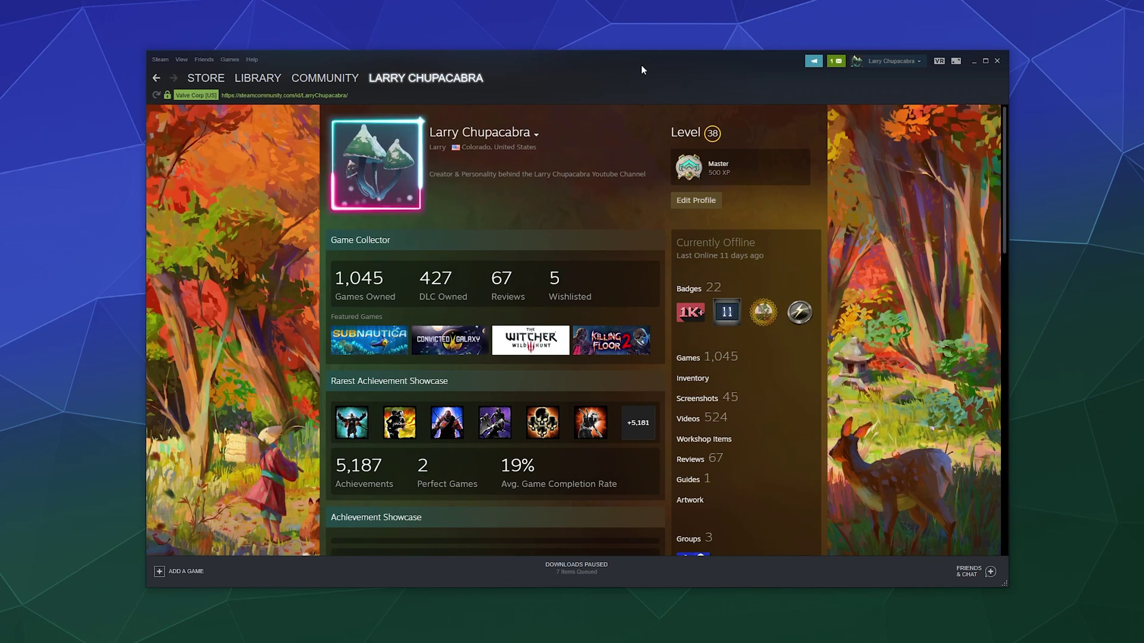
mouse_move(618, 245)
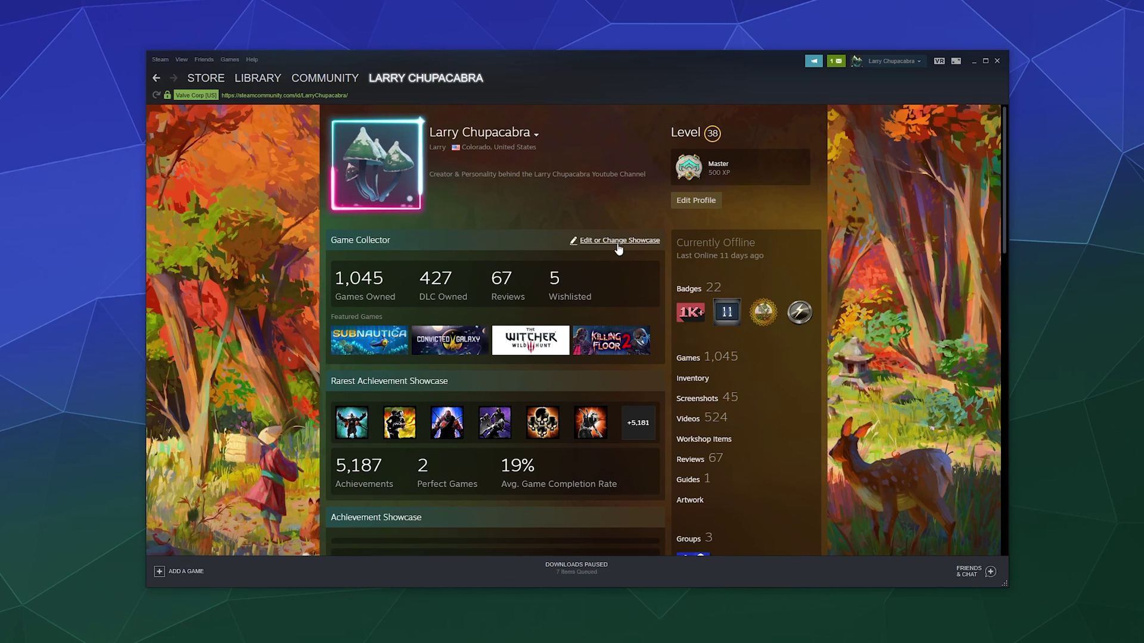